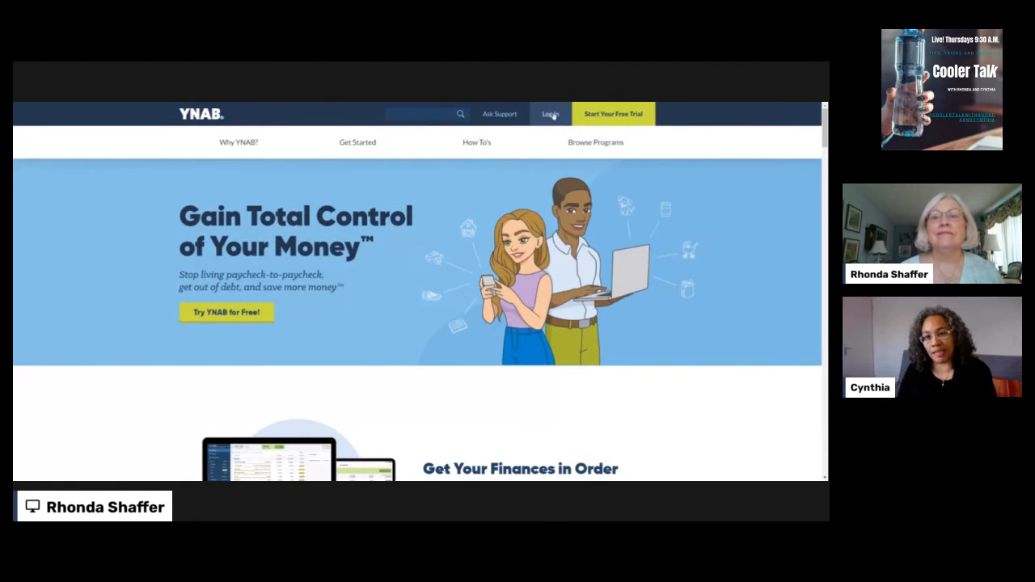
- Log in to YNAB with the prefilled credentials, enable Keep me logged in, and save the login to RoboForm
click(550, 114)
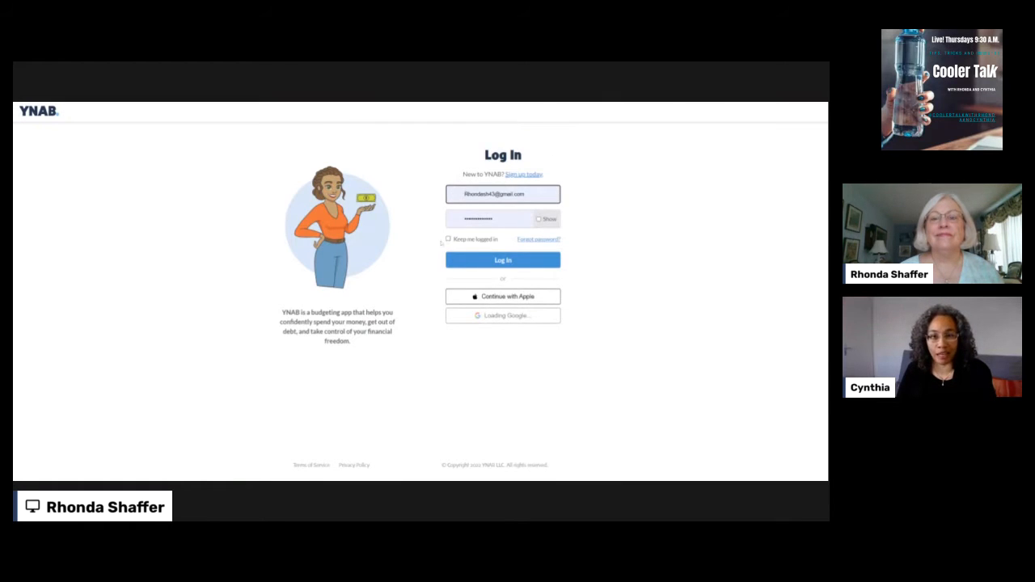
click(448, 240)
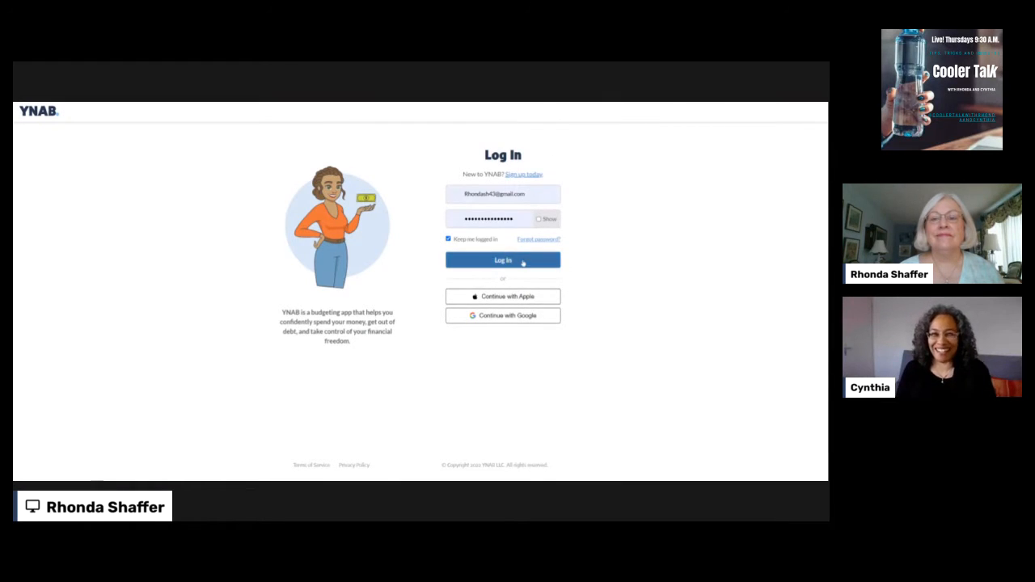
click(522, 260)
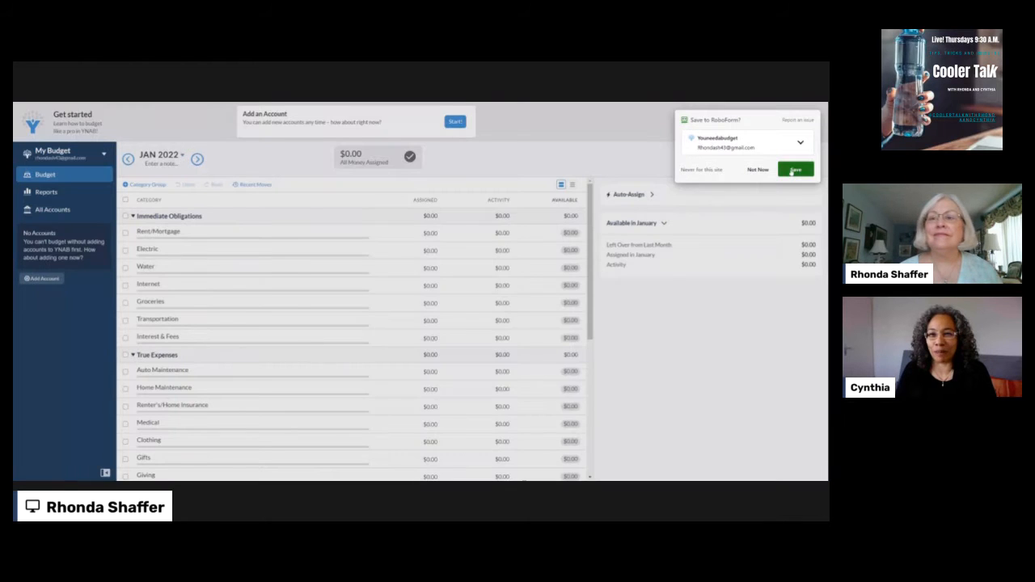
click(791, 169)
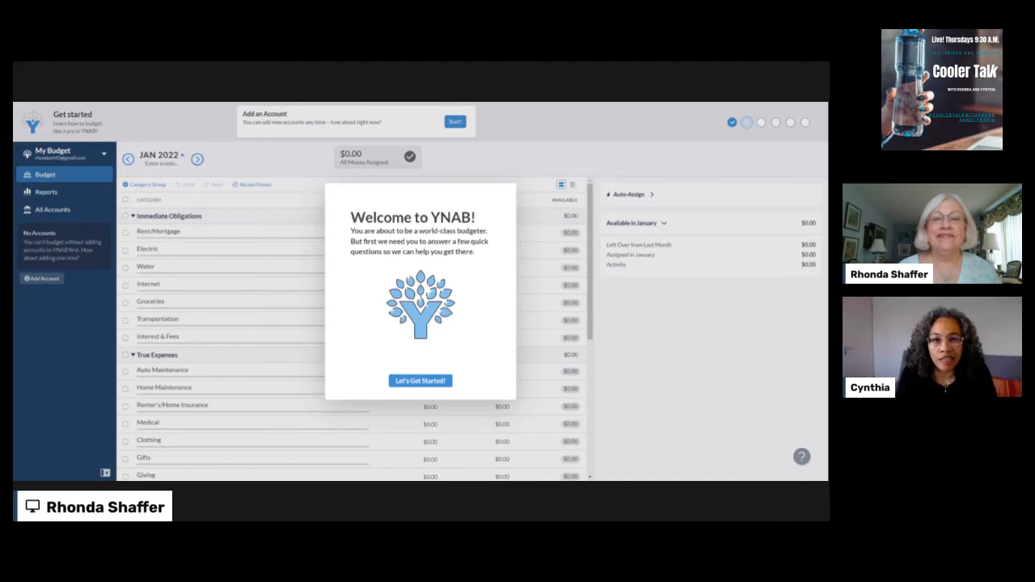
- Start the welcome questionnaire and answer Other as the reason for coming to YNAB
click(417, 381)
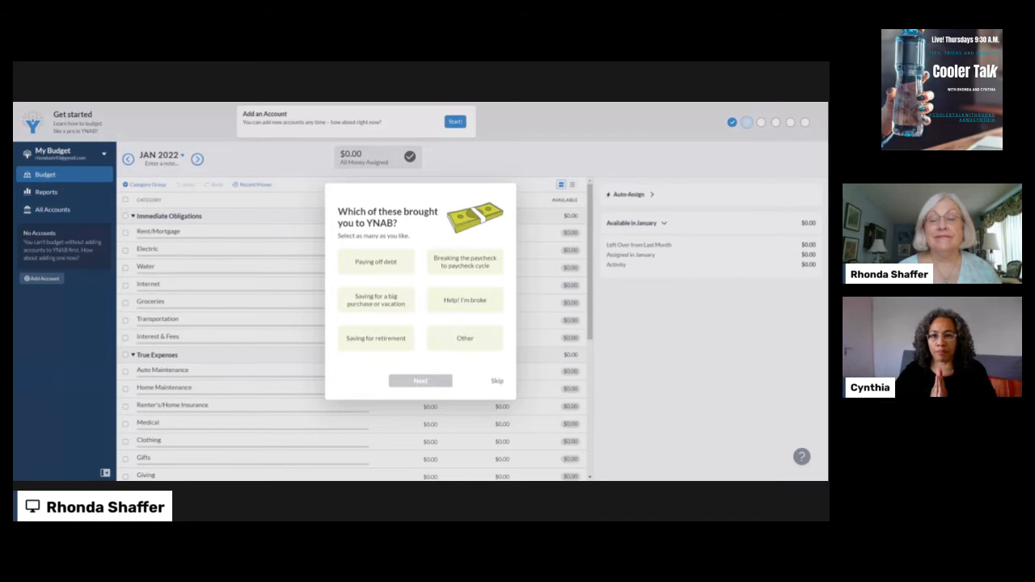
click(463, 344)
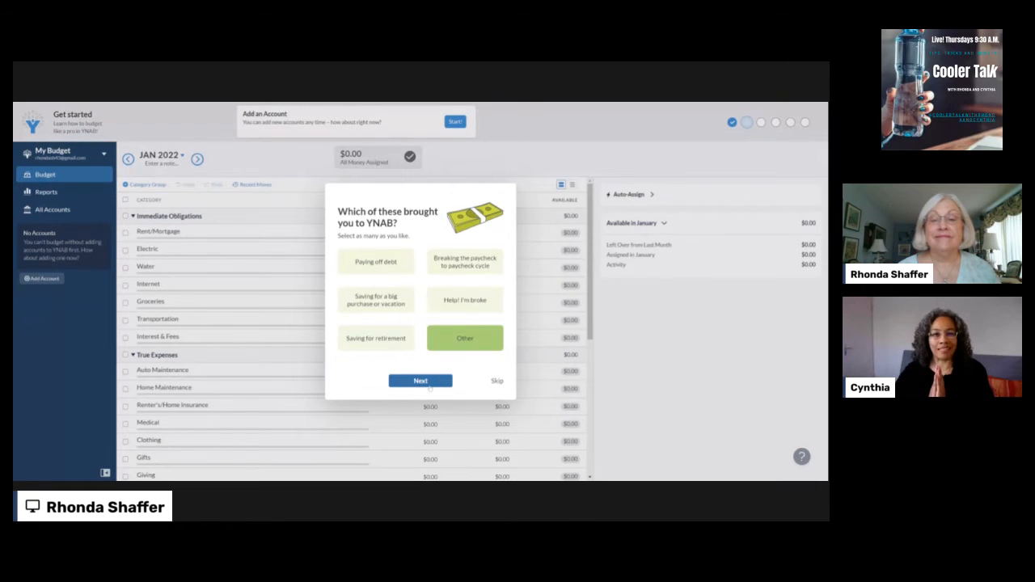
click(429, 387)
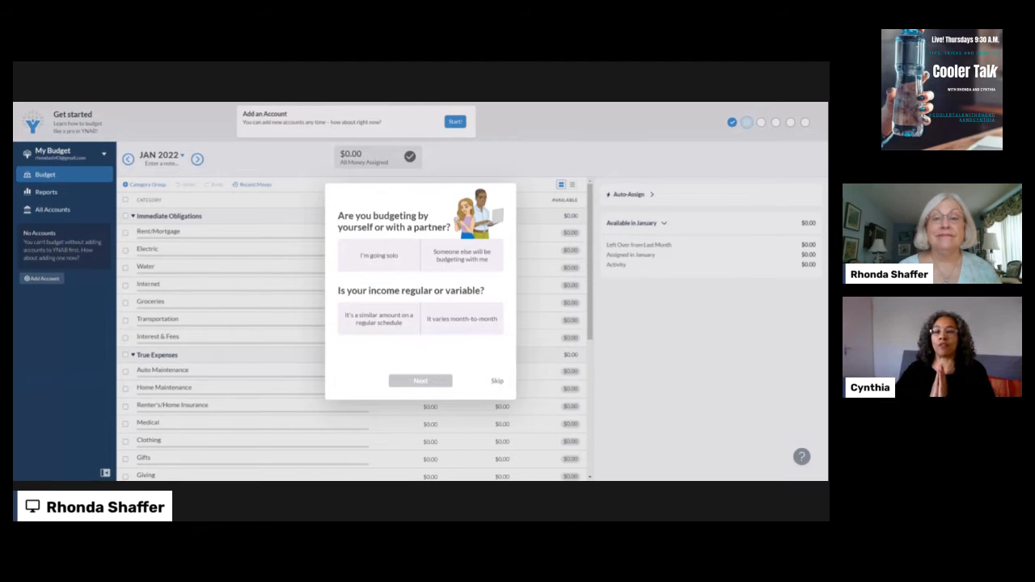
- Answer that budgeting is solo and income varies month-to-month, and finish the welcome questionnaire
click(397, 309)
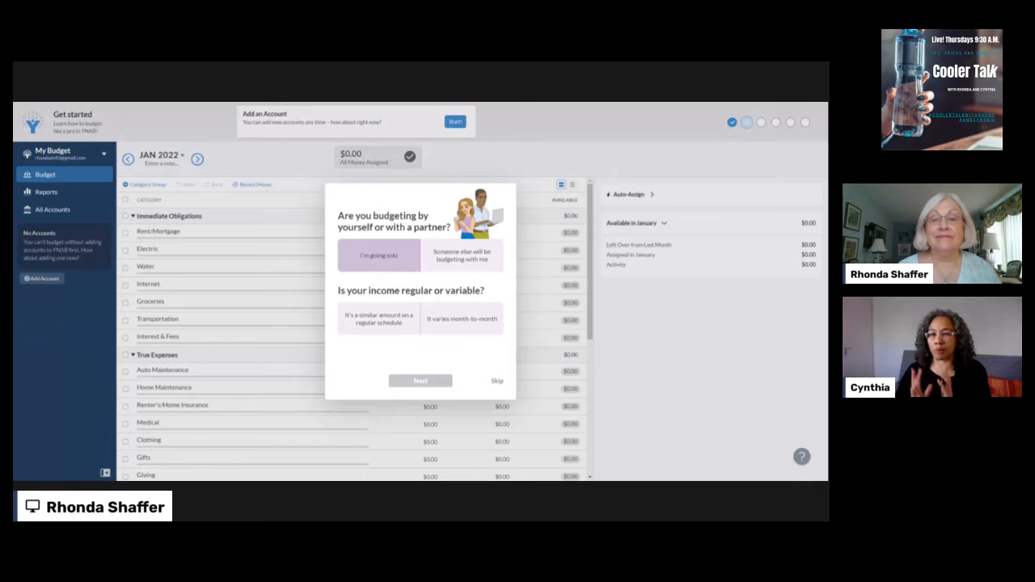
click(389, 260)
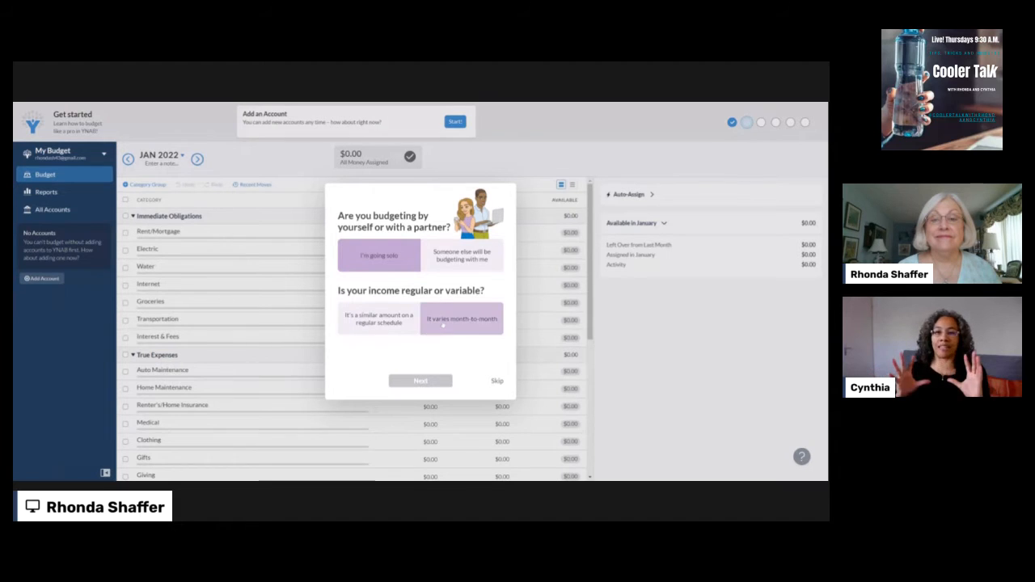
click(445, 325)
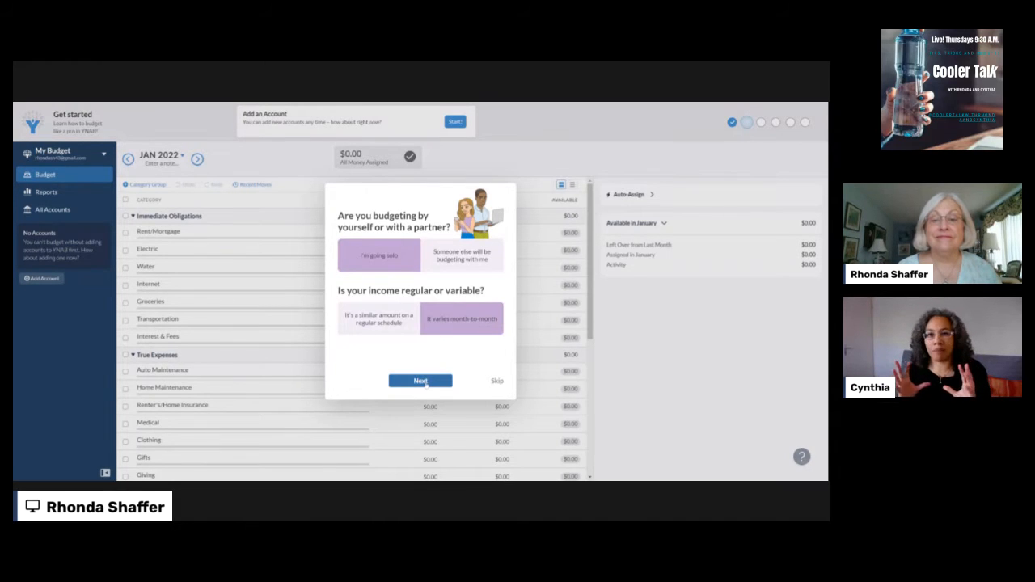
click(426, 384)
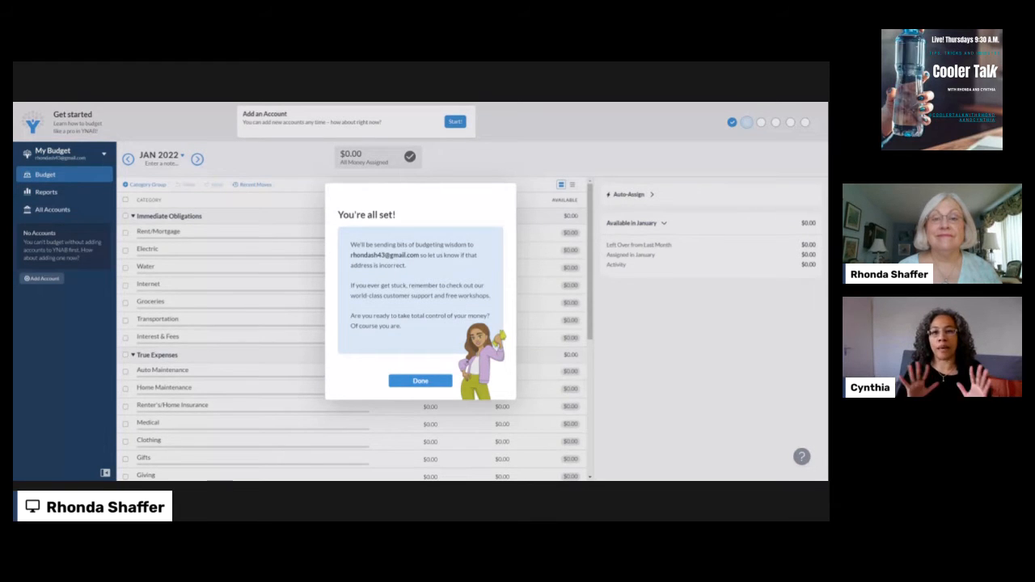
click(419, 380)
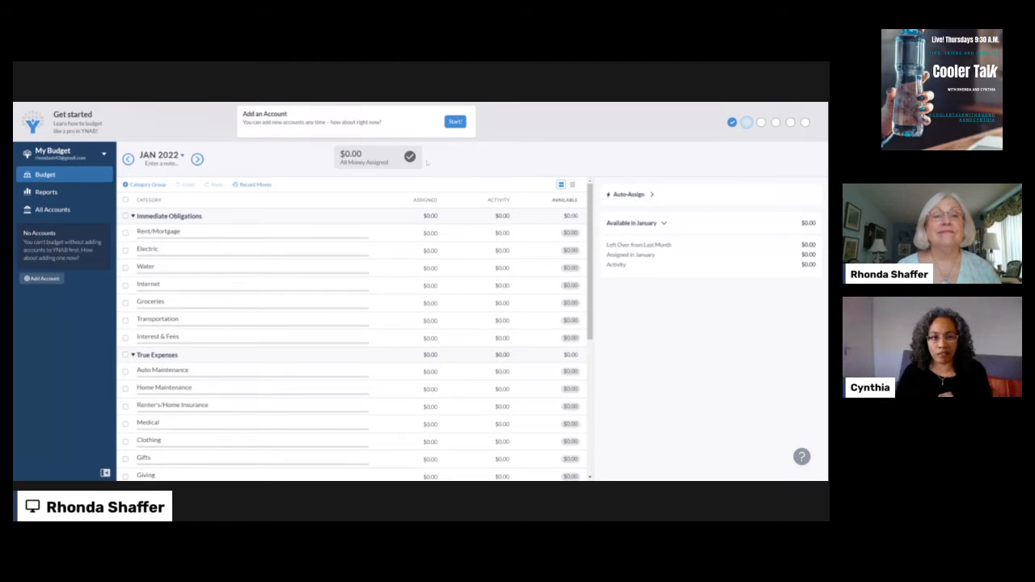
- Add an unlinked Checking account nicknamed My Bank with a current balance of $1,000
click(456, 123)
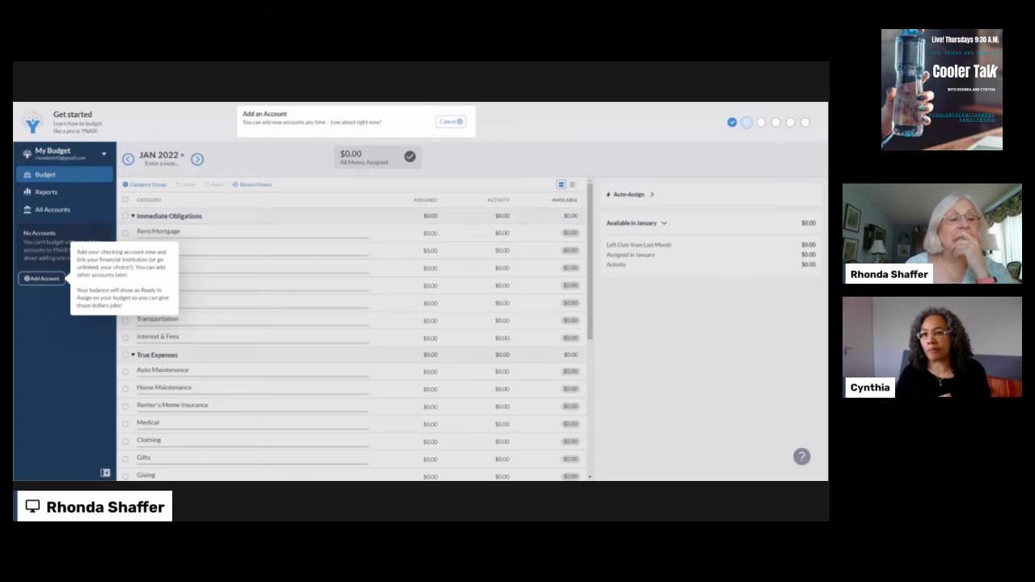
click(38, 280)
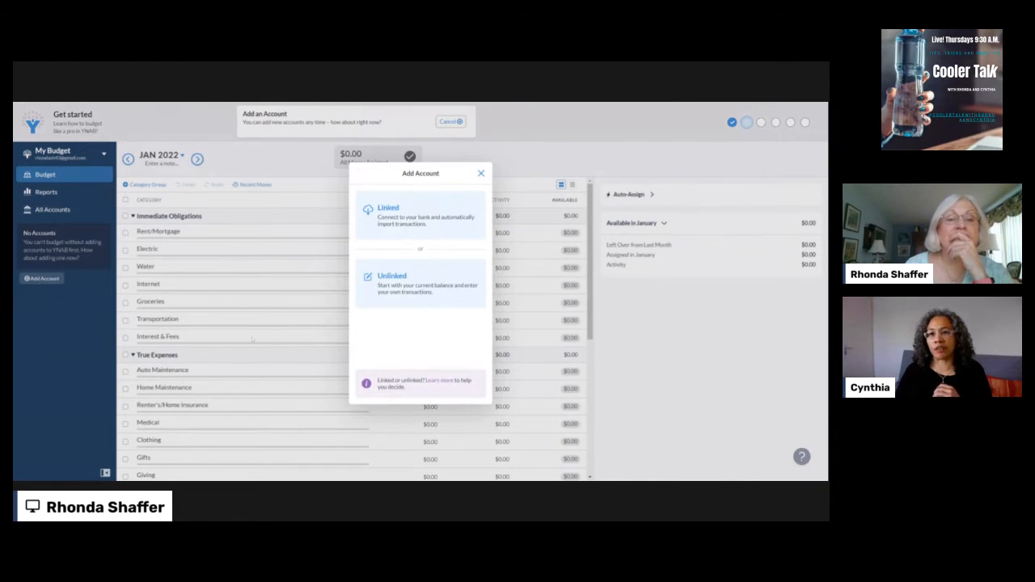
click(414, 301)
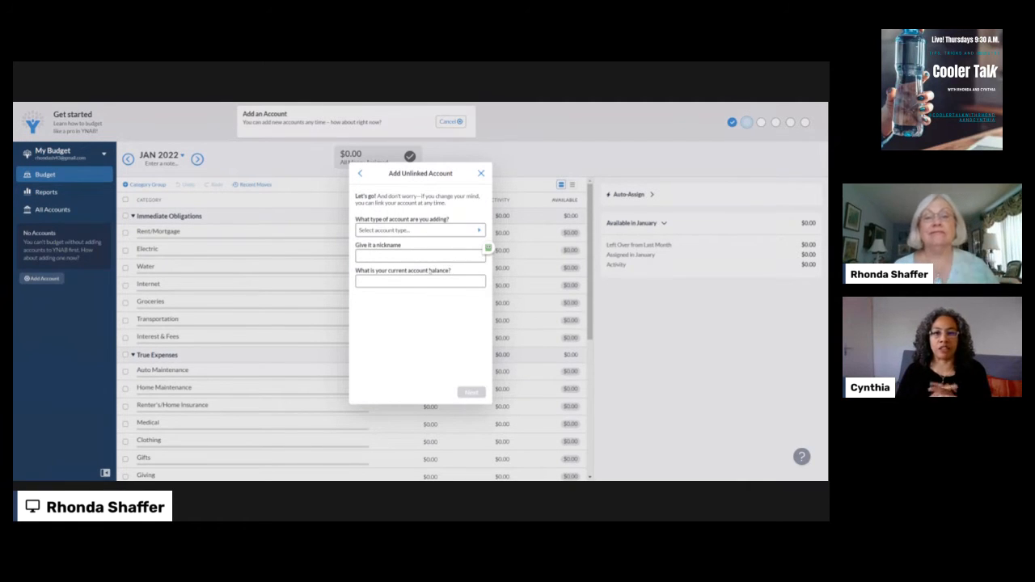
click(479, 231)
click(453, 229)
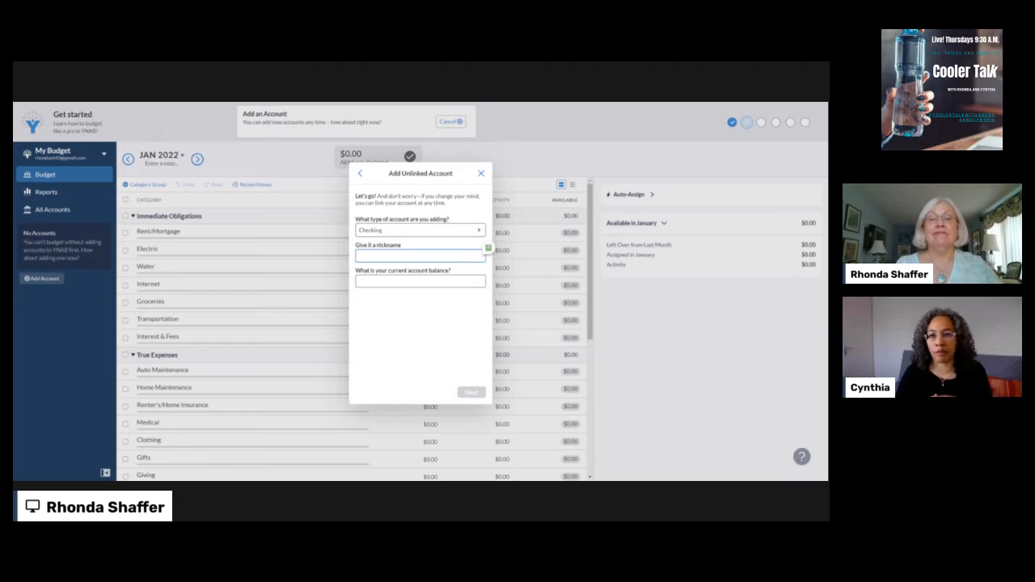
text(My Bank)
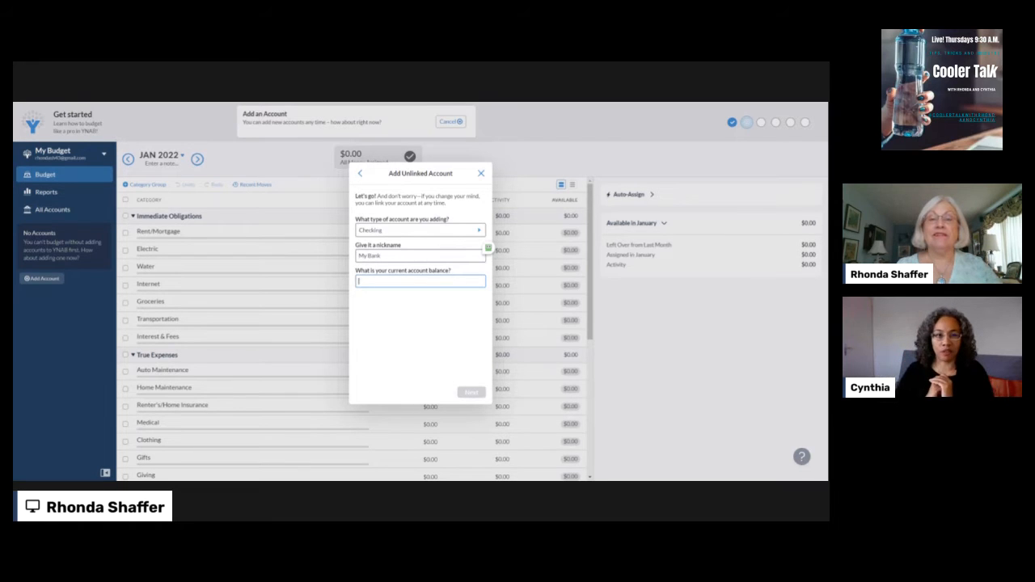
text($1,000)
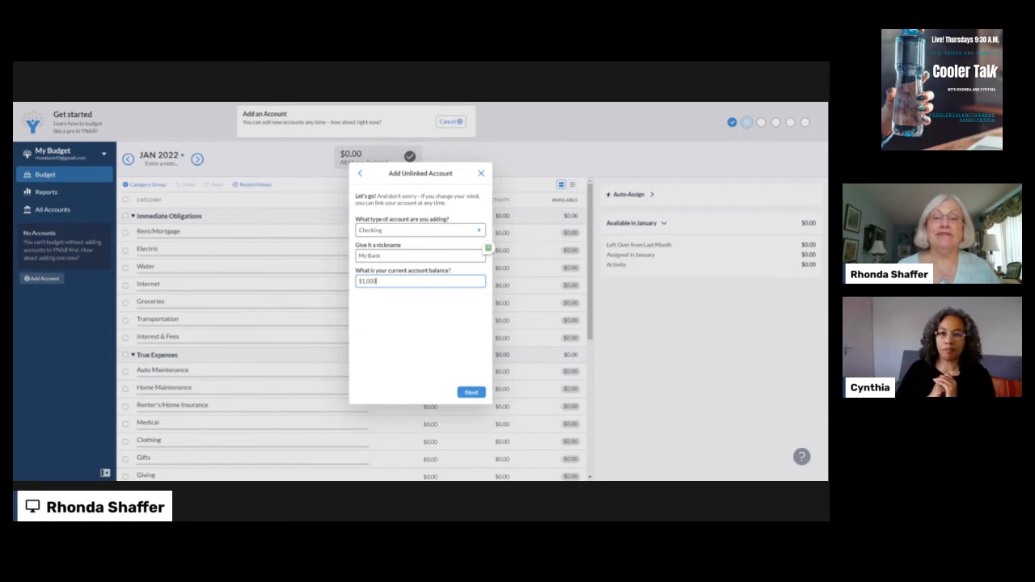
click(472, 392)
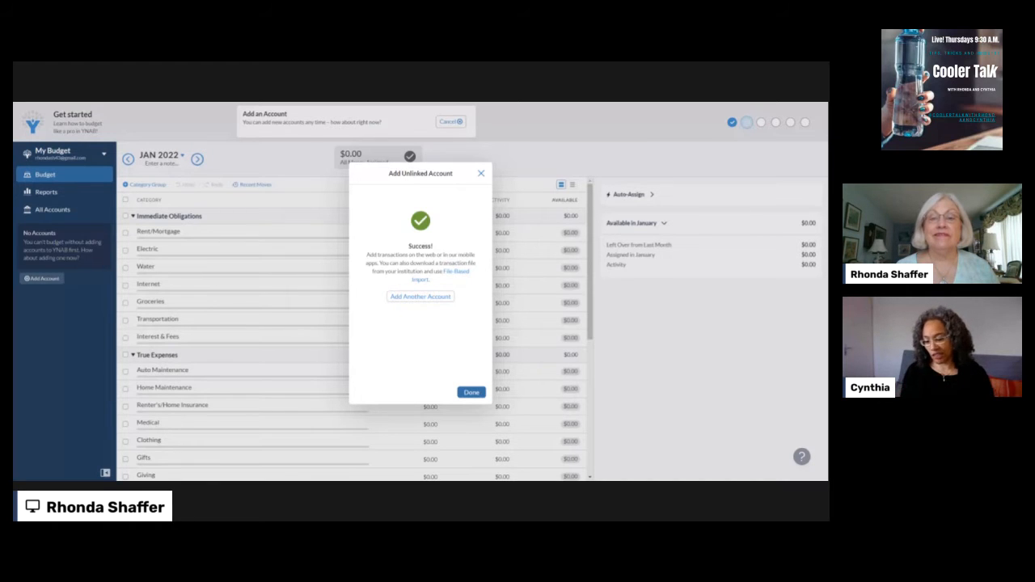
click(471, 392)
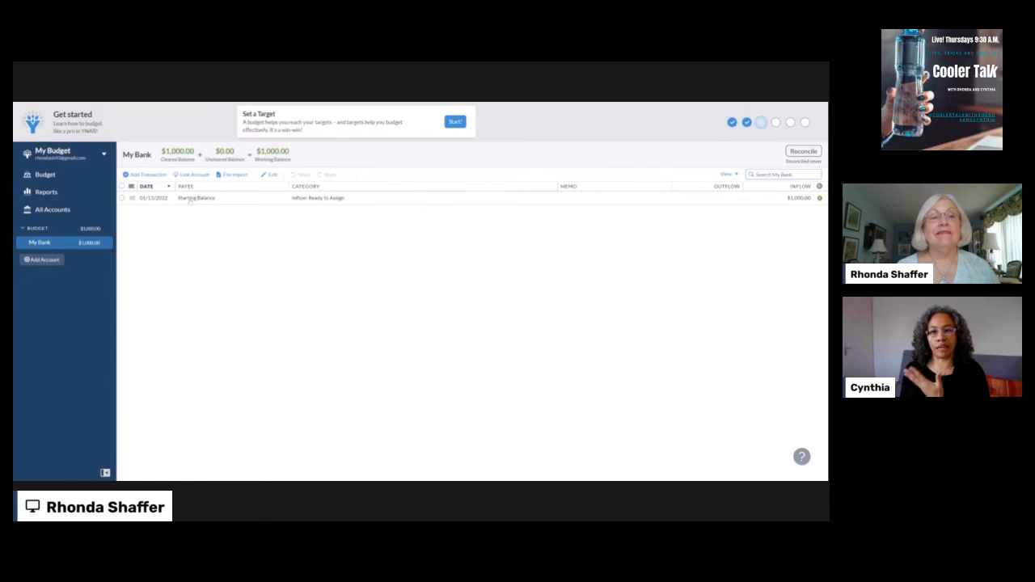
- Assign $1,500.00 to Rent/Mortgage in the January 2022 budget and dismiss the overassignment notice
click(45, 177)
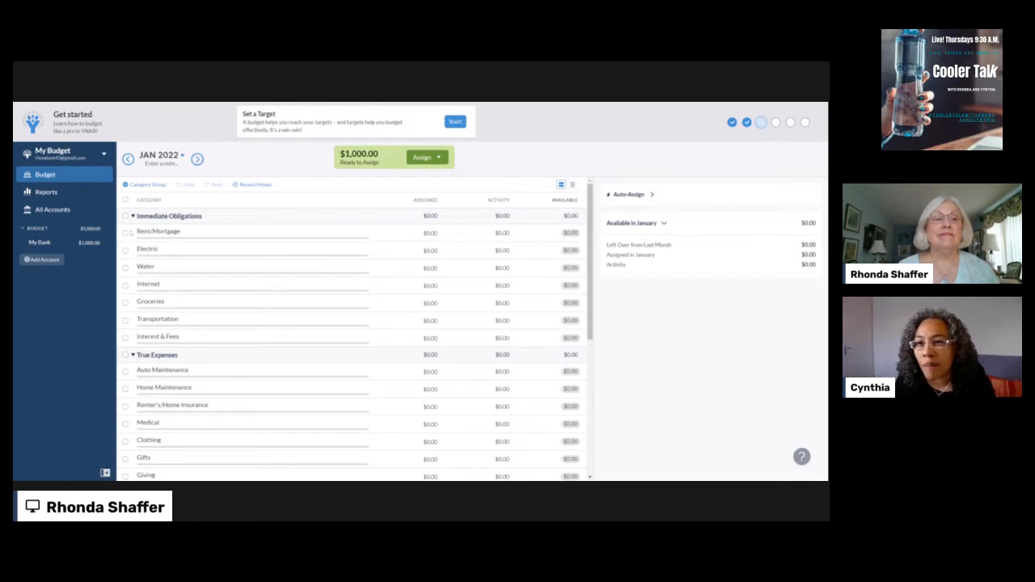
click(130, 233)
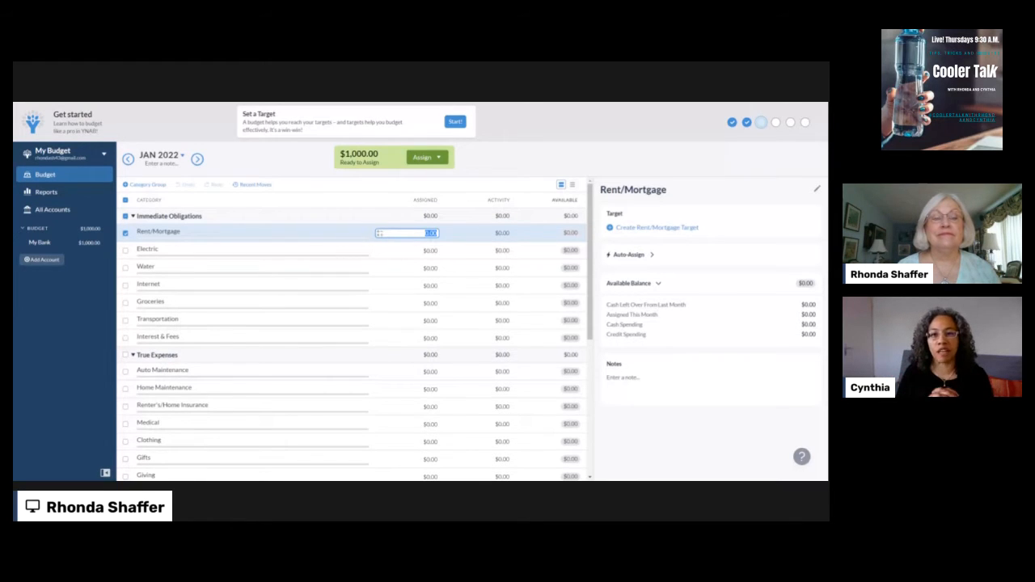
text(1)
key(Return)
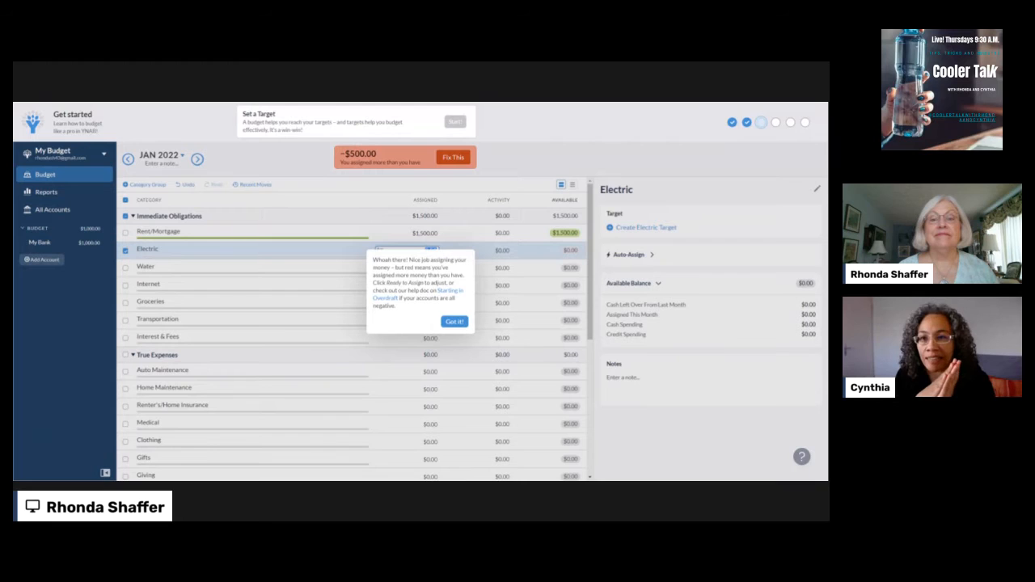
click(457, 323)
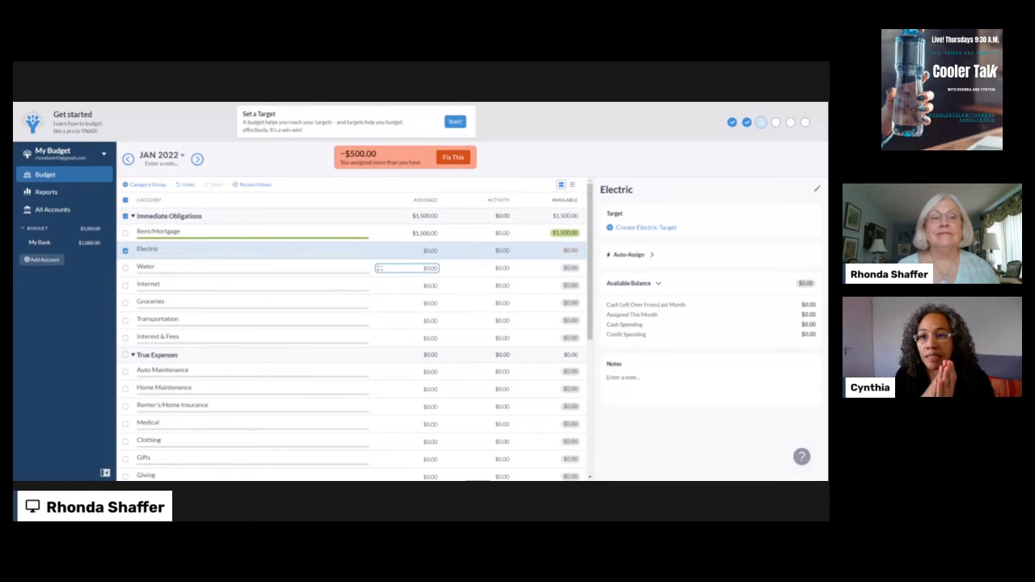
- Set the Rent/Mortgage assigned amount to $500.00
click(421, 233)
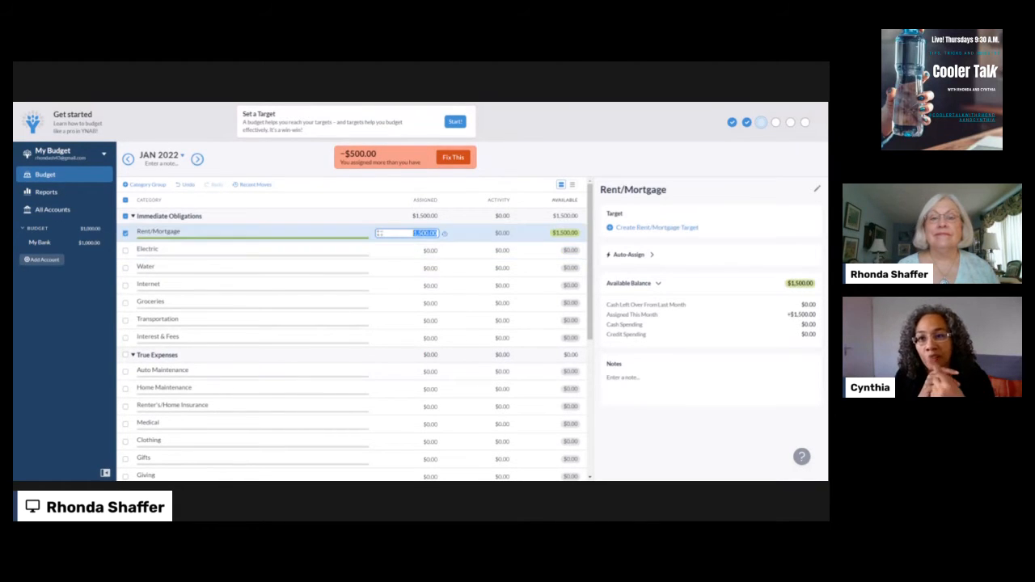
click(417, 233)
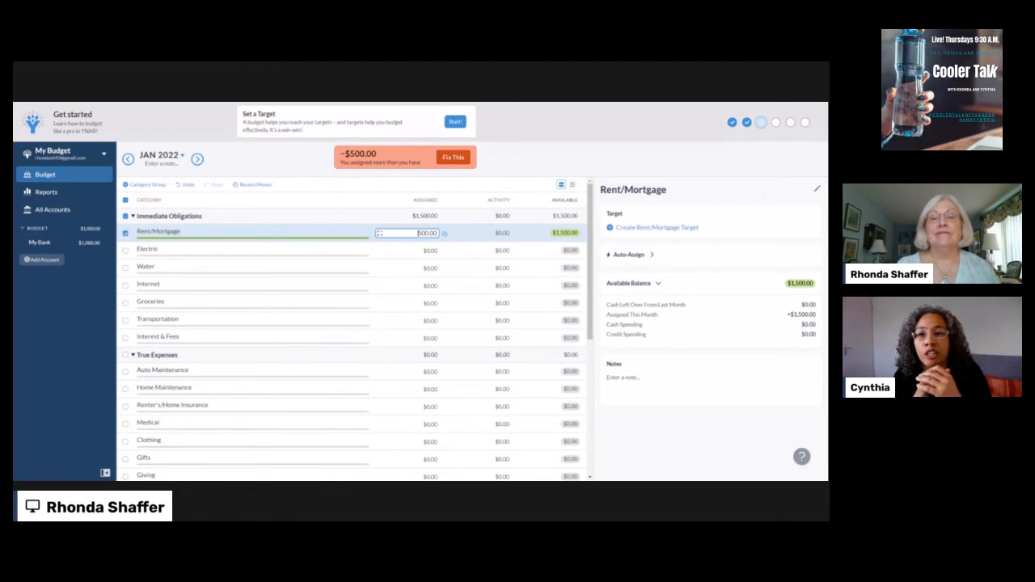
key(Return)
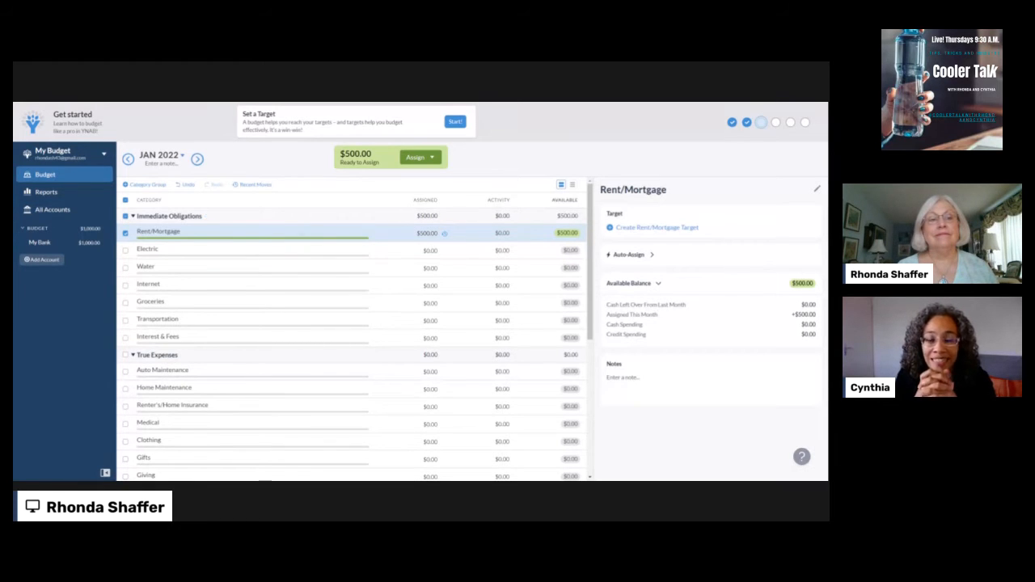
- Assign $25.00 to the Electric category under Immediate Obligations
click(125, 251)
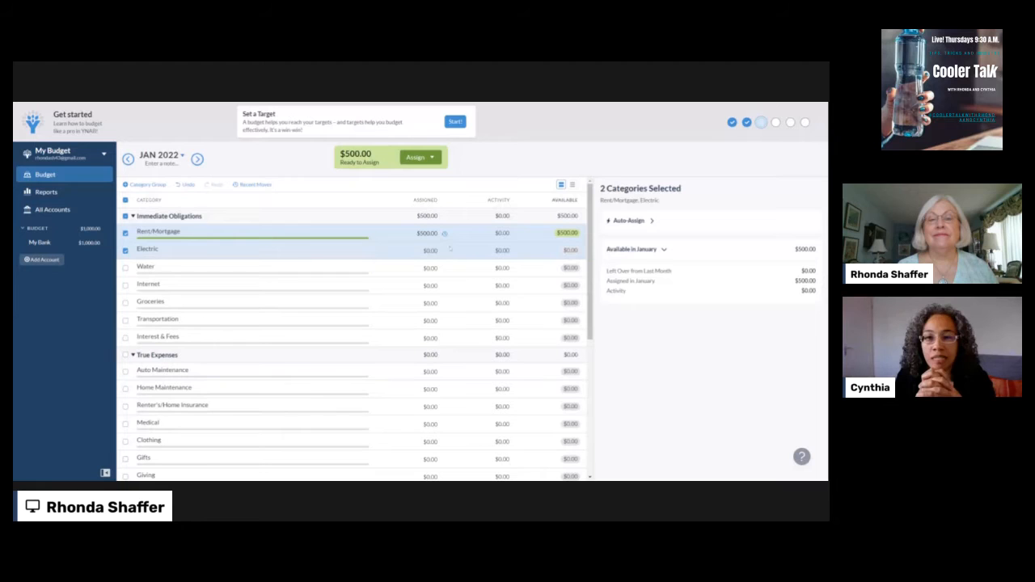
click(412, 251)
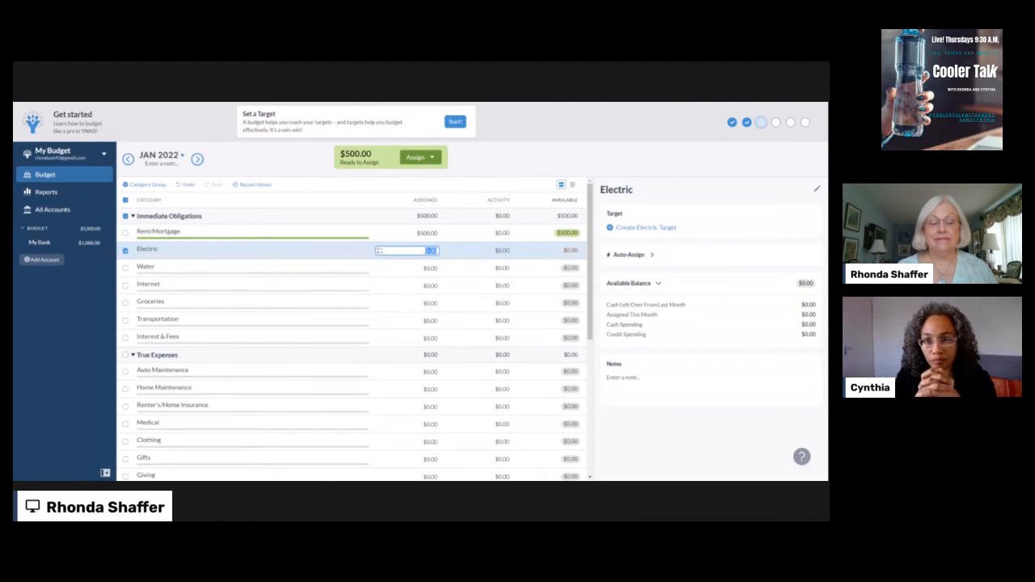
text(1)
text(5.00)
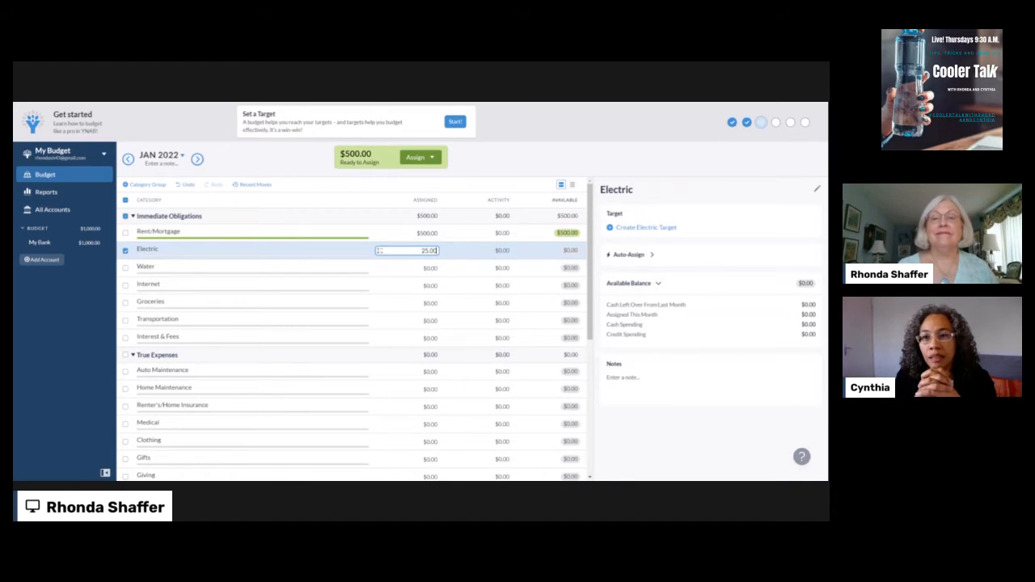
key(Return)
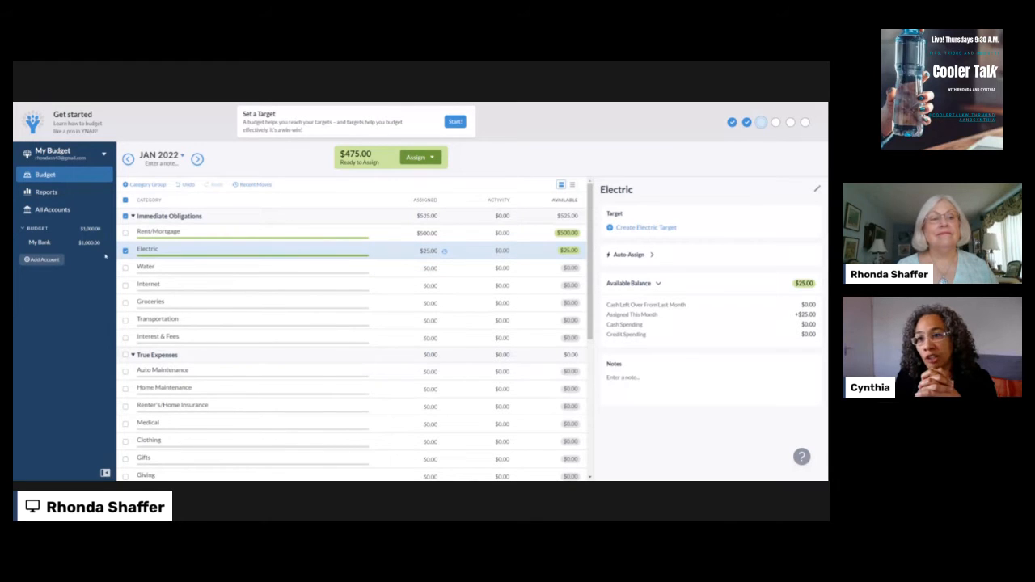
- Show the transactions of all accounts and inspect the editable fields of My Bank's Starting Balance entry, leaving it as is
click(52, 212)
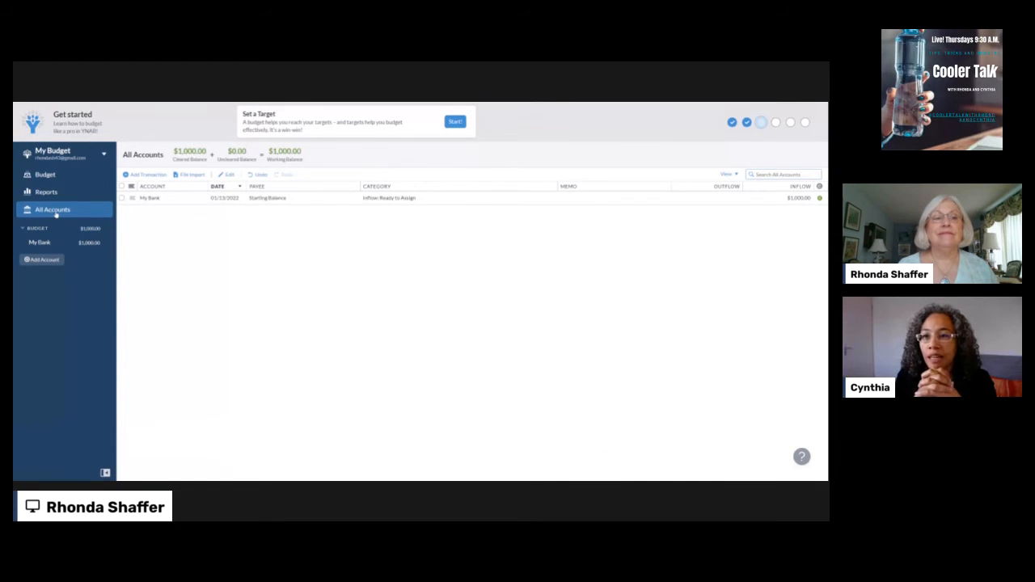
click(158, 198)
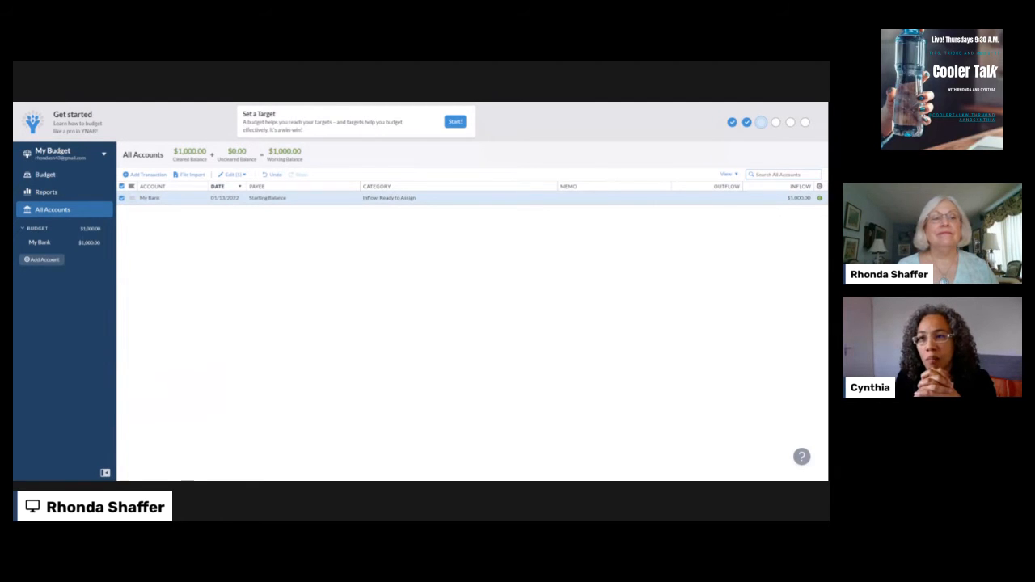
click(157, 198)
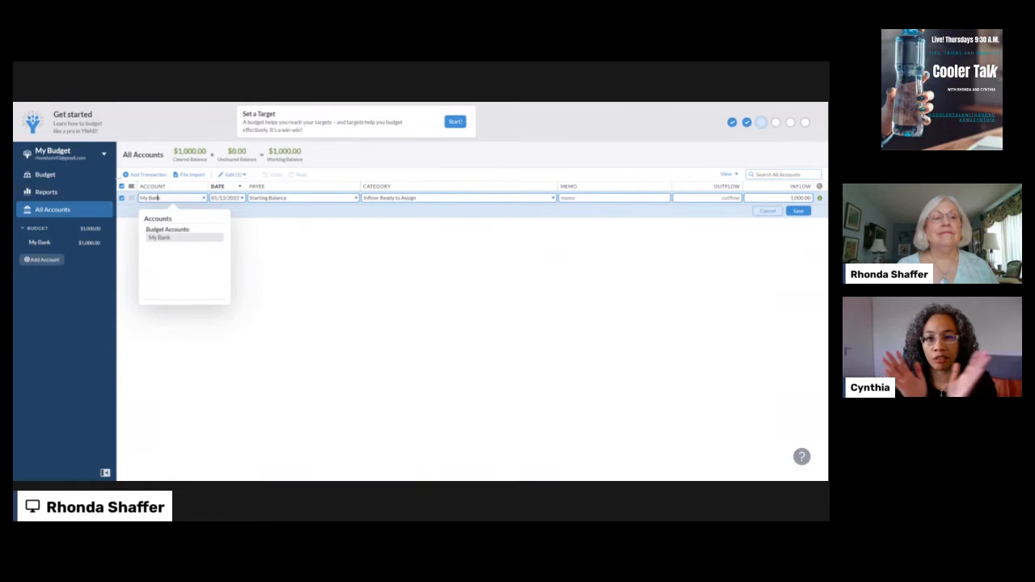
click(363, 274)
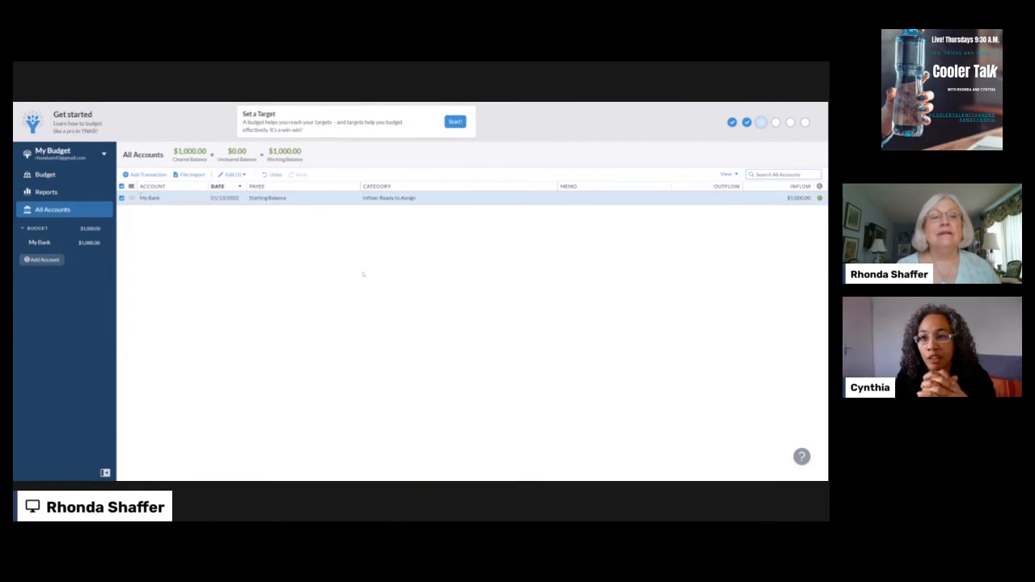
- Start a new My Bank transaction dated 01/13/2022 and set it to repeat monthly
click(153, 176)
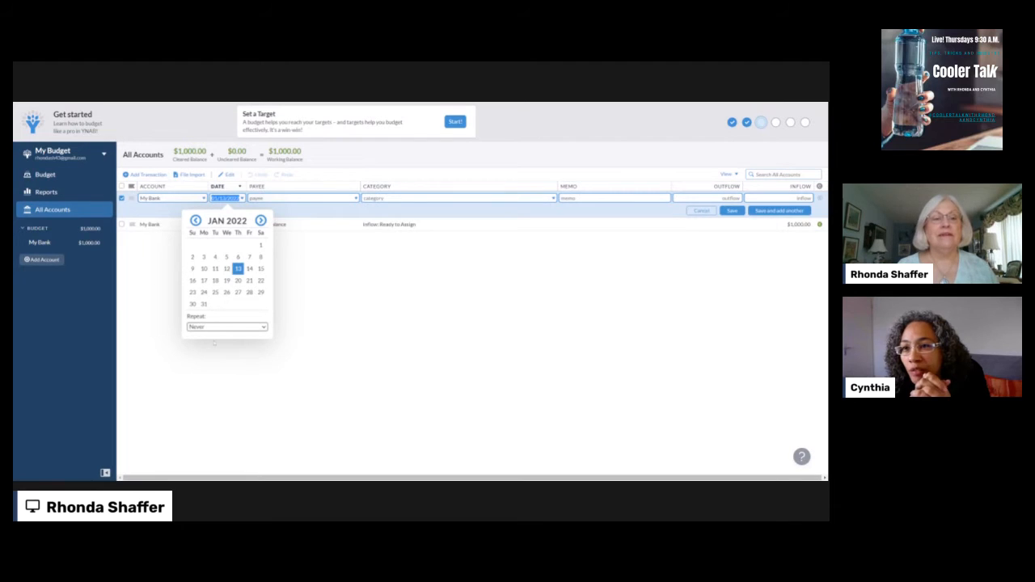
click(218, 329)
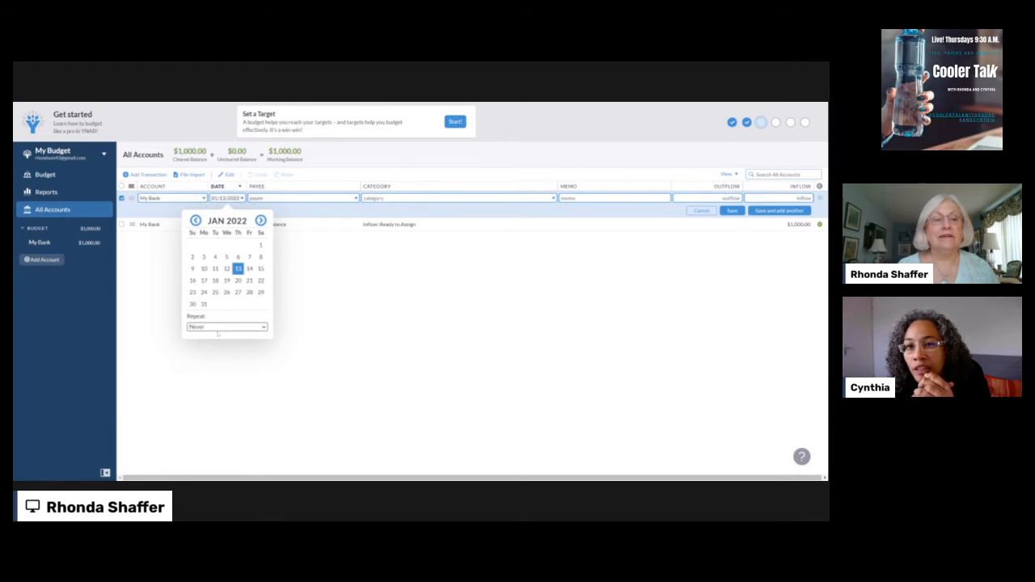
click(222, 380)
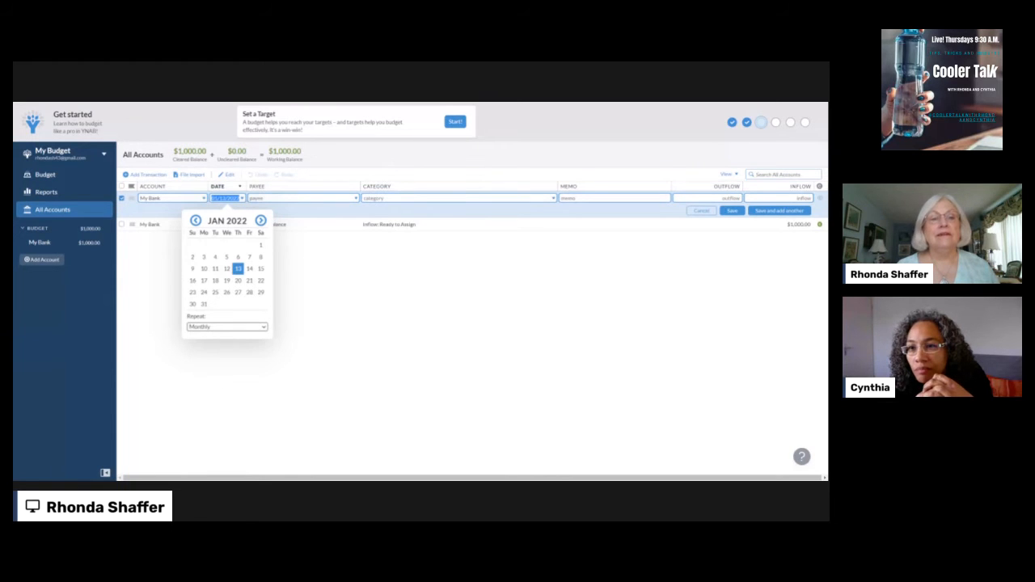
- Create the payee Fairport Electric for the new transaction and categorize it as Immediate Obligations: Electric
click(275, 198)
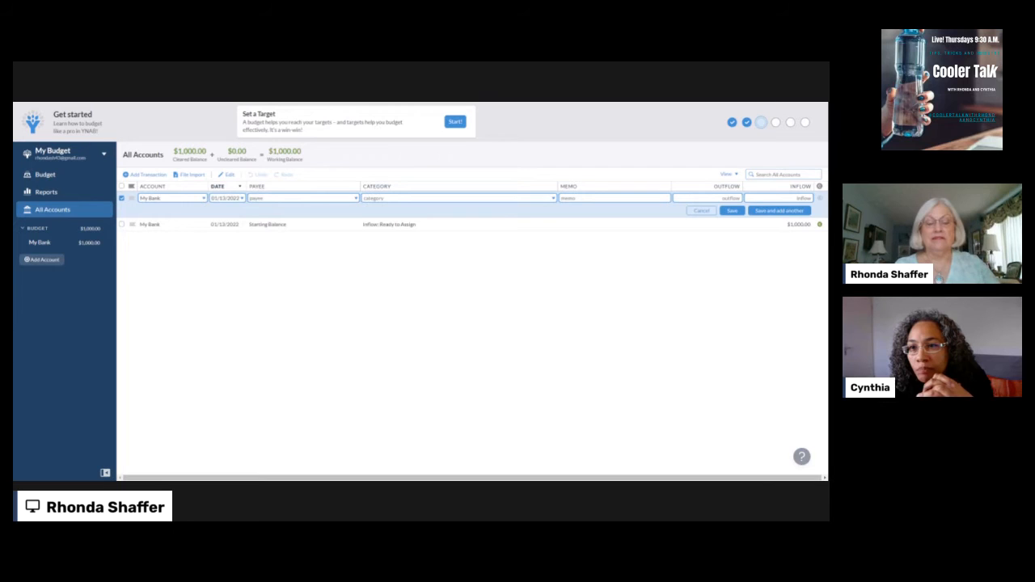
text(Fairport)
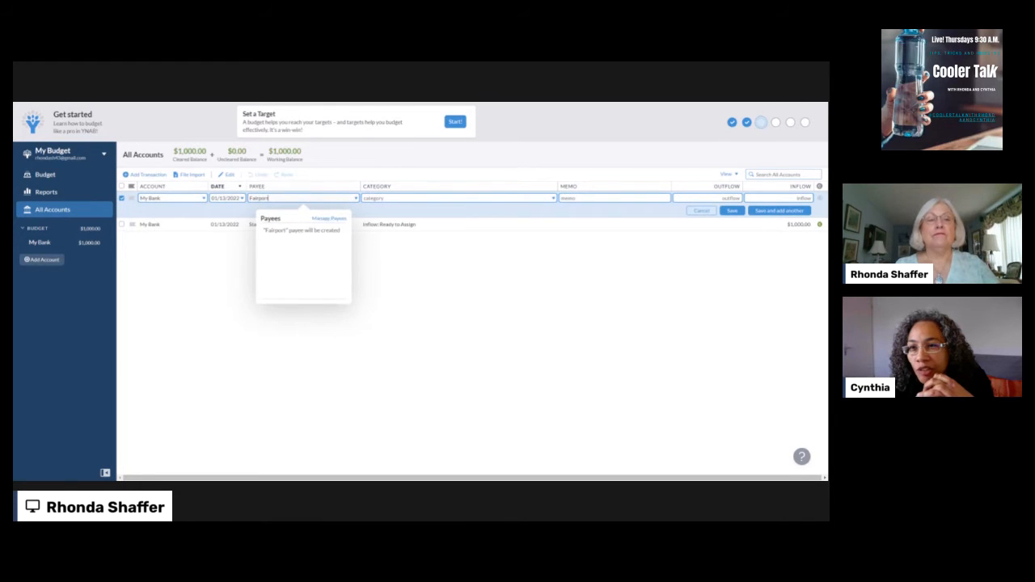
text( Electric)
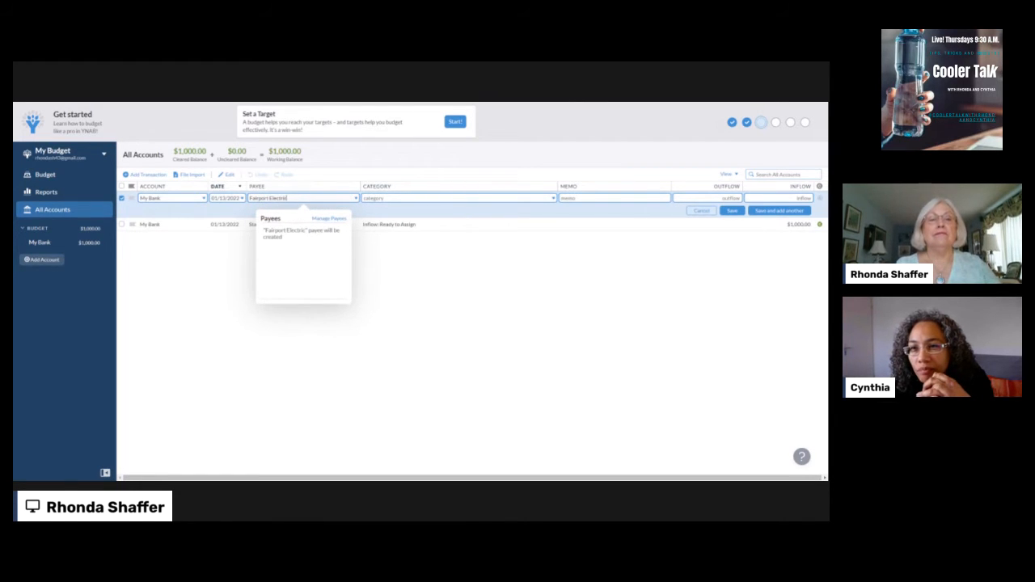
key(Tab)
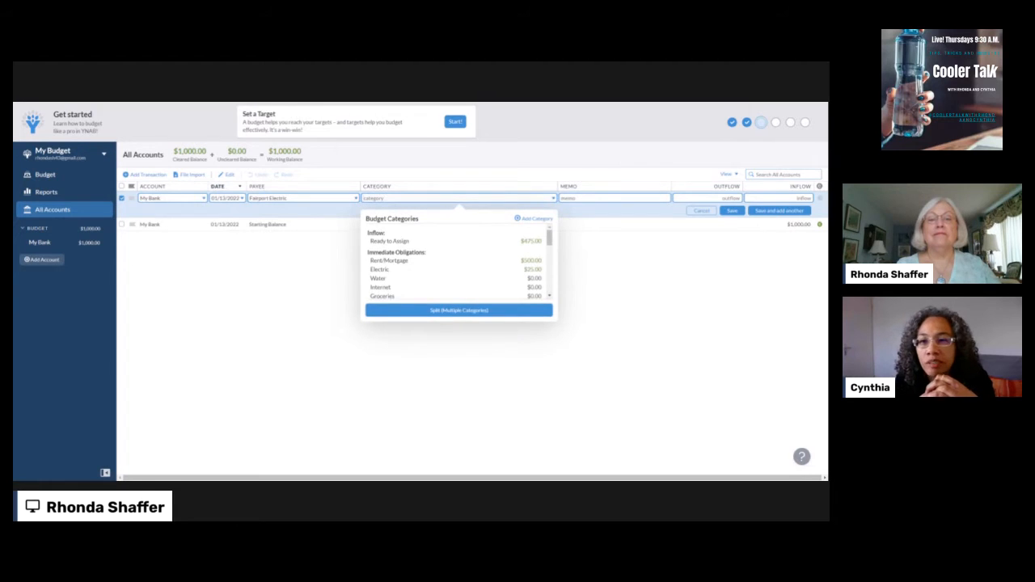
text(el)
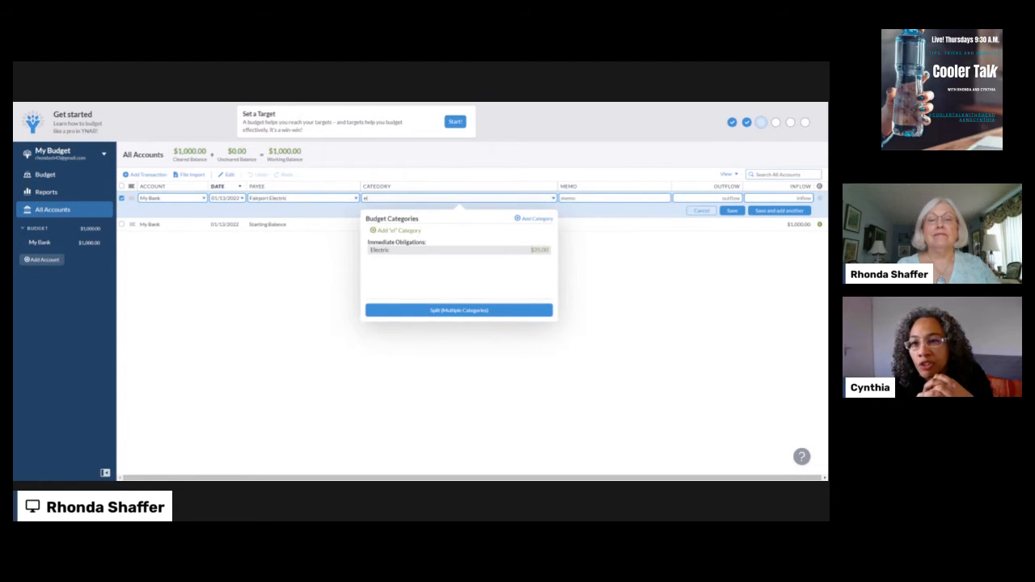
key(Return)
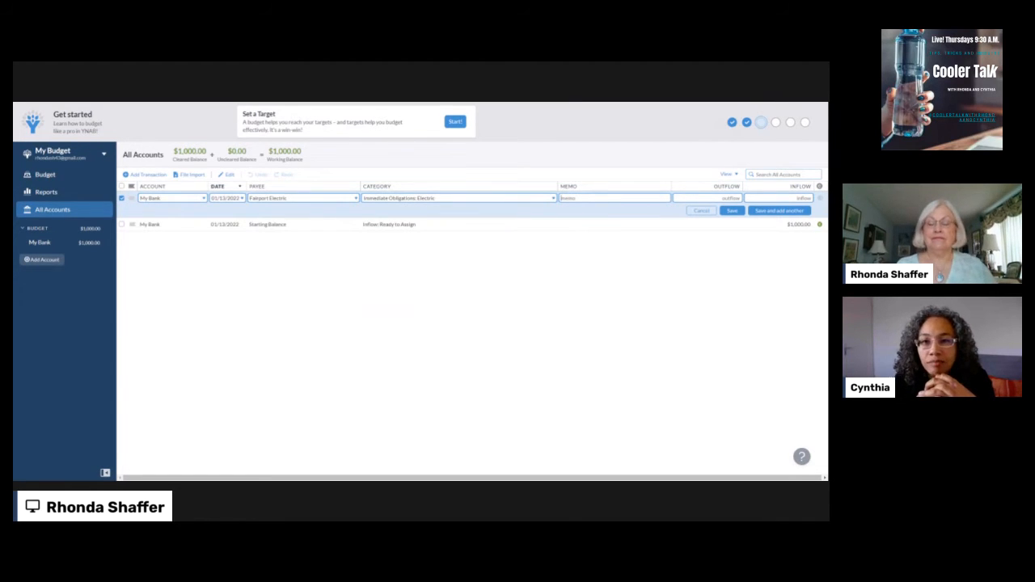
- Give the Fairport Electric transaction the memo January and an outflow of $25.00
text(E)
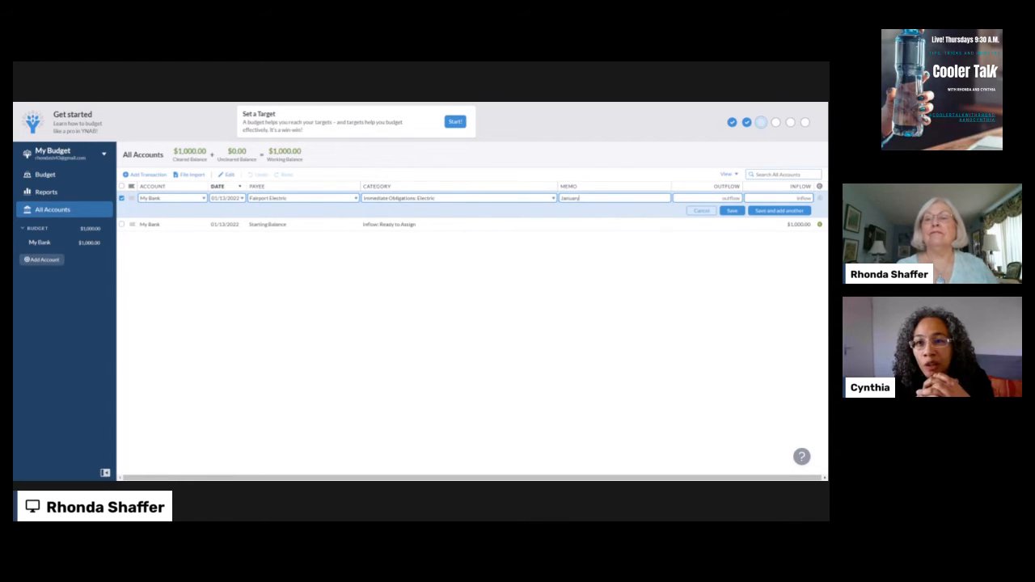
key(Tab)
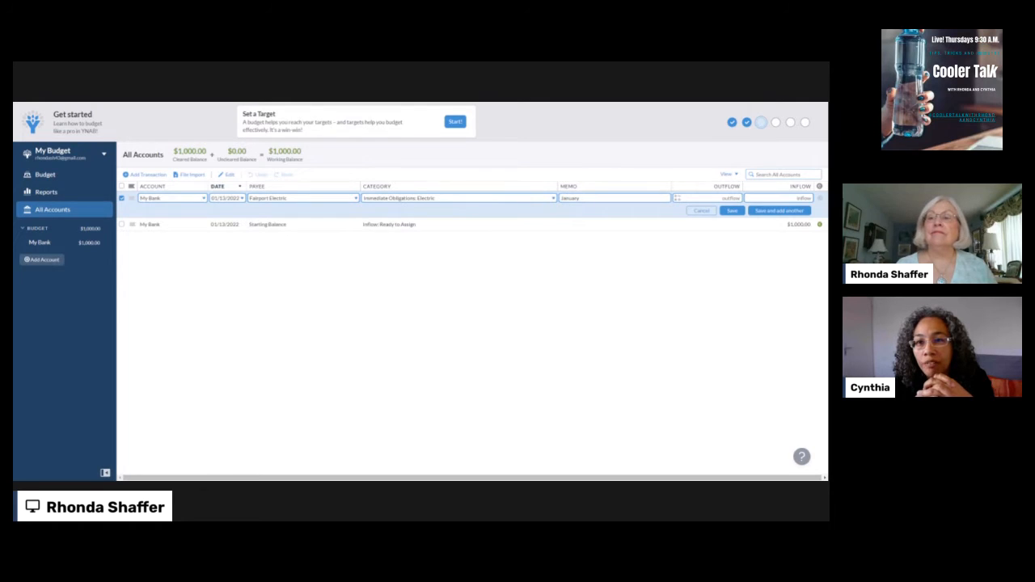
text(25)
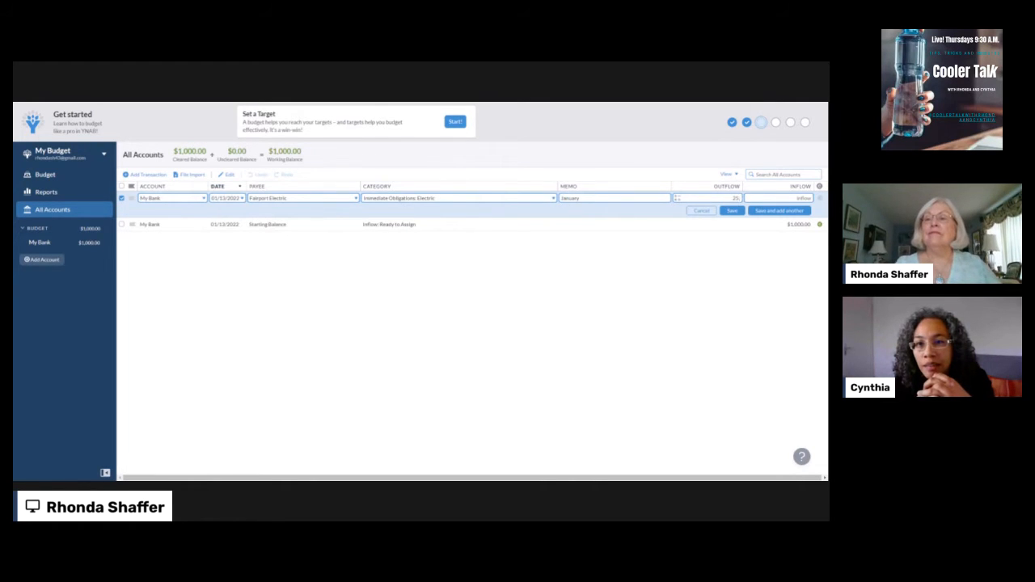
text(.00)
key(Tab)
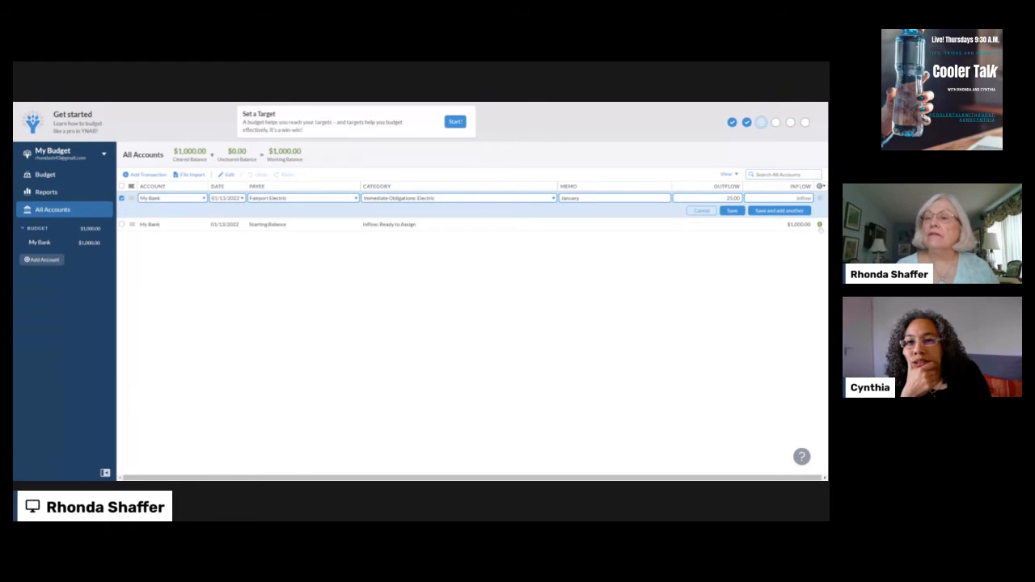
- Mark the Starting Balance entry uncleared and the Fairport Electric transaction cleared, saving the latter and opening another blank transaction
click(820, 224)
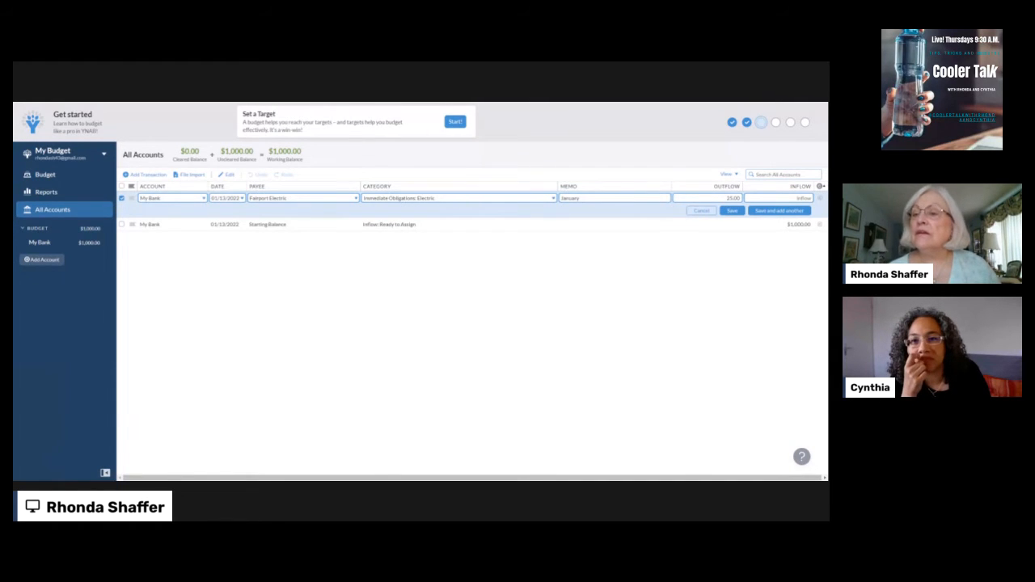
click(819, 198)
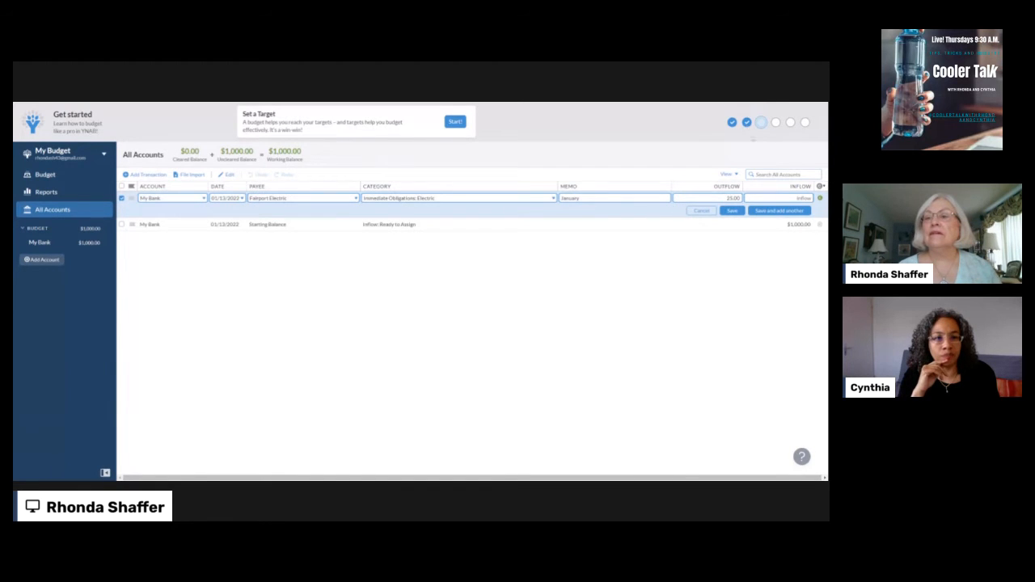
click(779, 210)
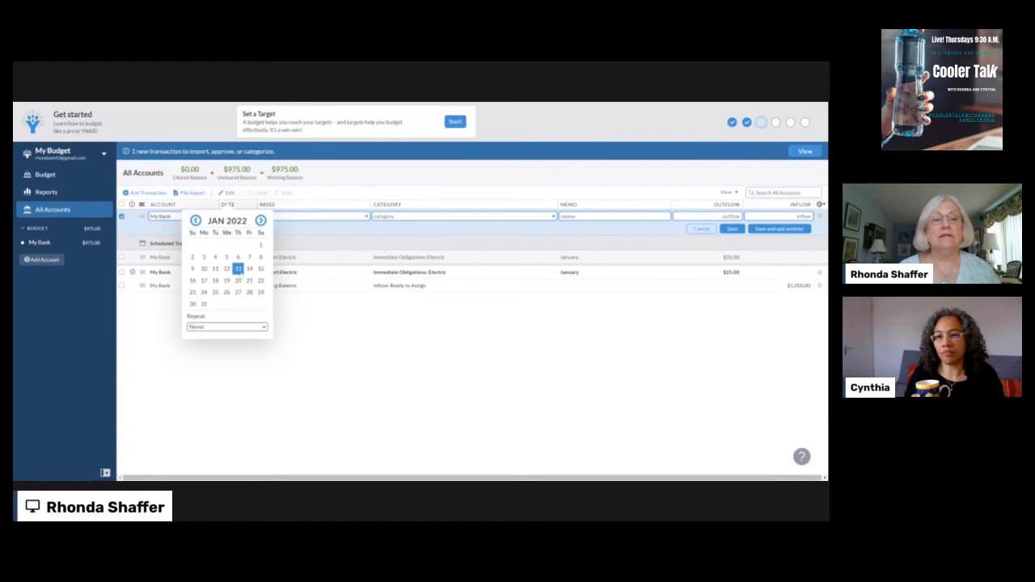
- Date the new My Bank transaction 01/13/2022 and enter RG&E as its payee
click(237, 269)
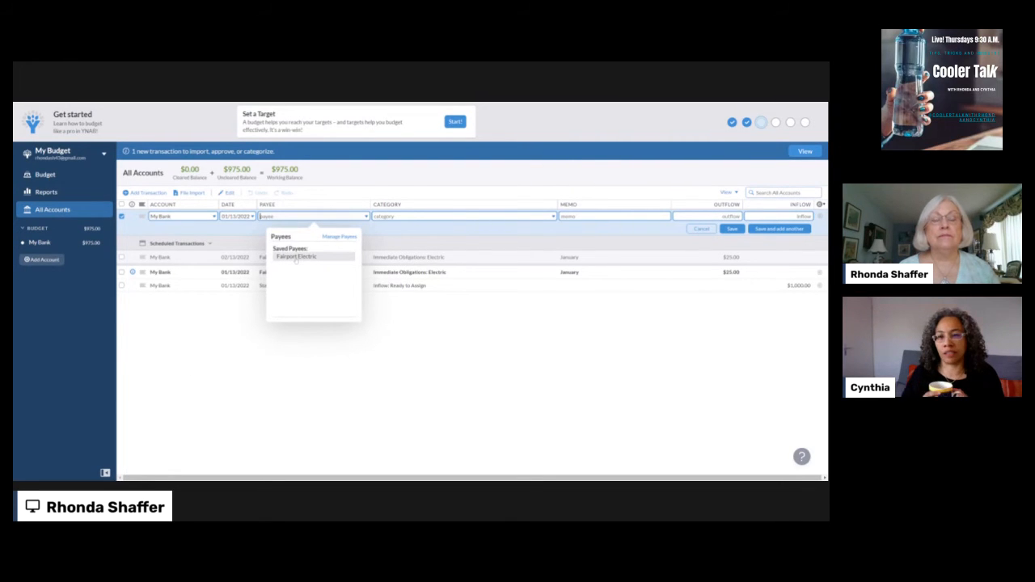
text(R)
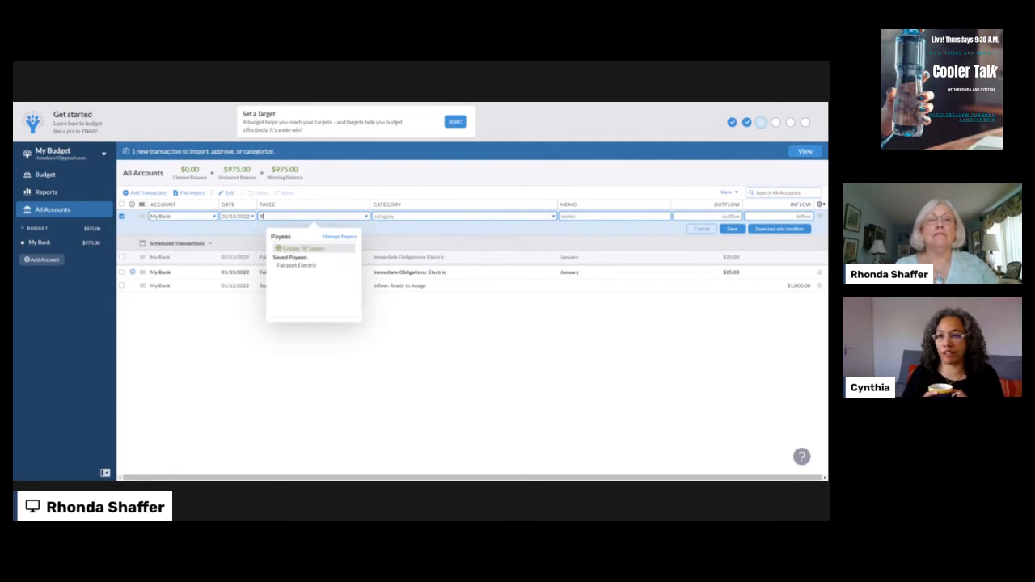
text(G&E)
key(Tab)
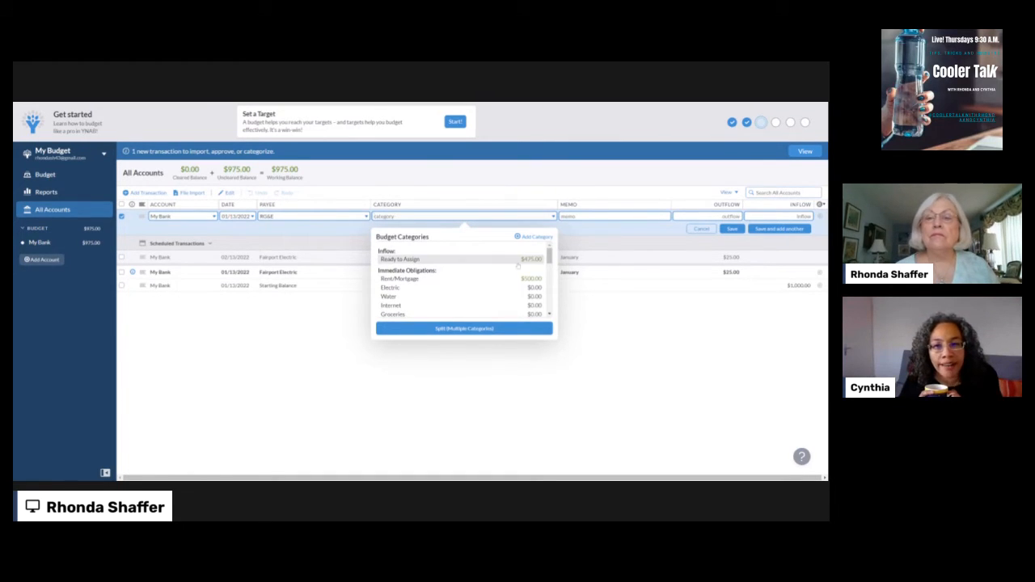
- Create a Heat category in the Immediate Obligations group and use it for the RG&E transaction
mouse_move(550, 261)
mouse_down()
mouse_move(555, 303)
mouse_move(553, 247)
mouse_up()
text(Heat)
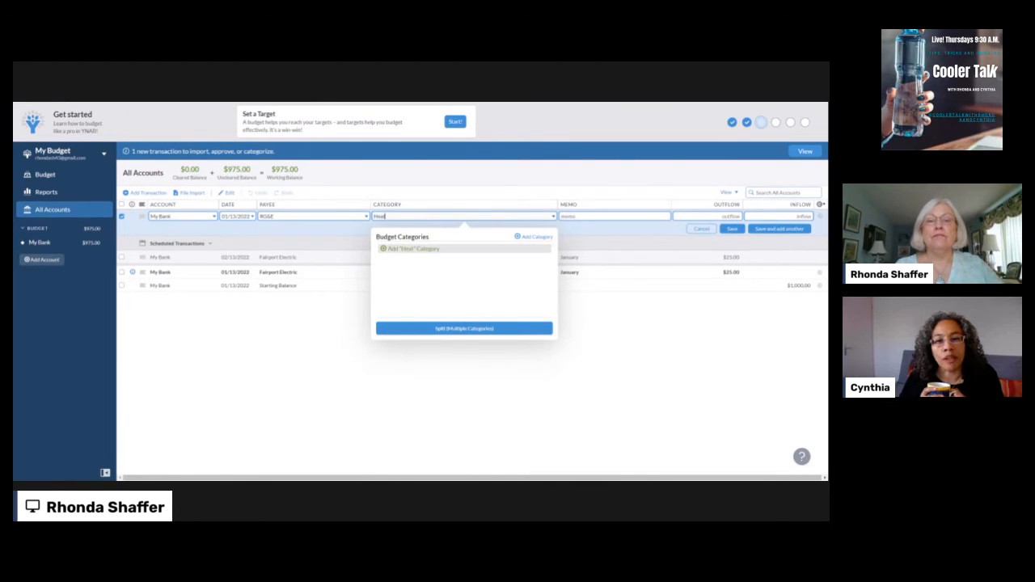
key(Return)
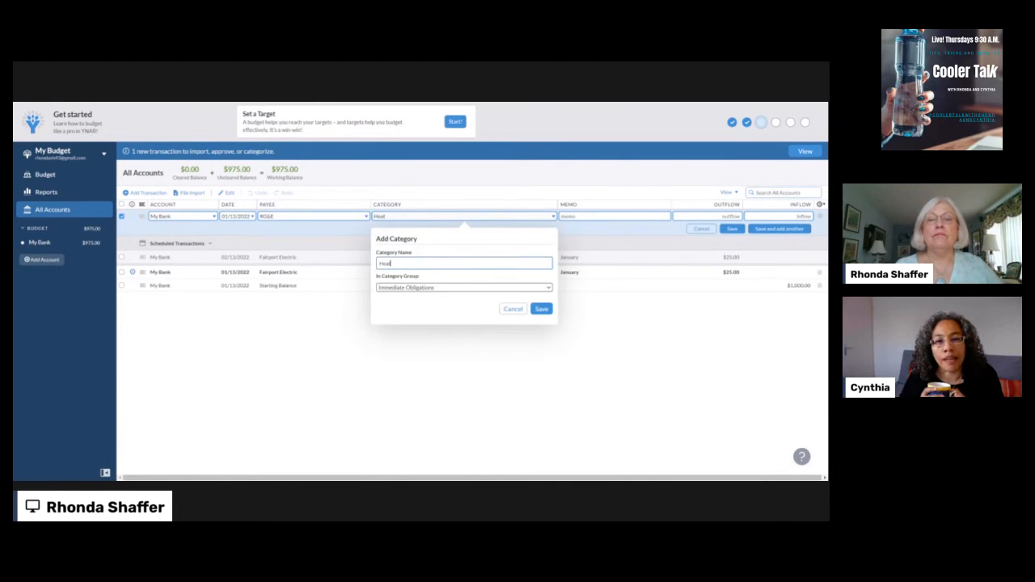
click(542, 311)
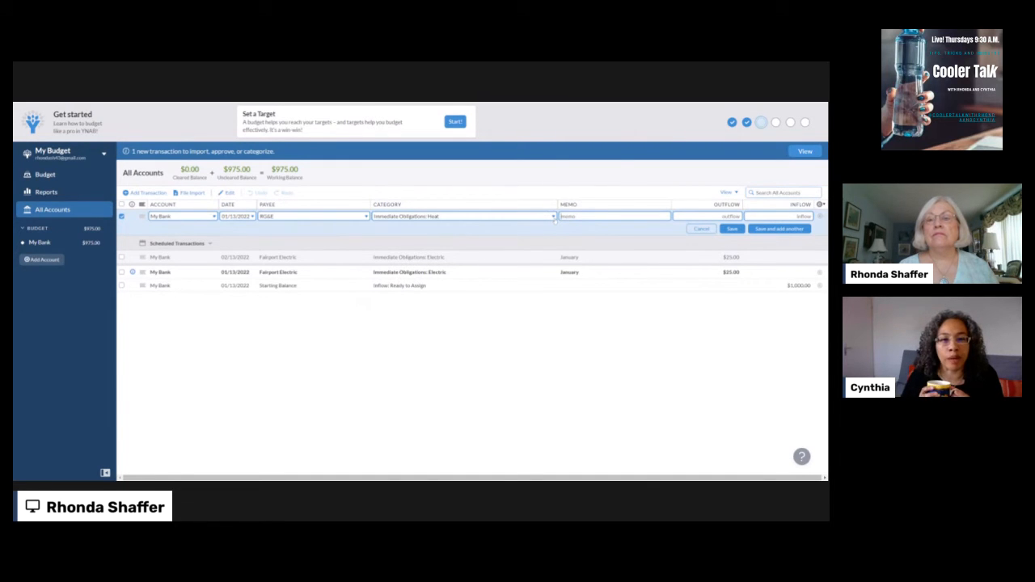
- Give the RG&E transaction the memo January and an outflow of $50.00, and save it
text(January)
key(Tab)
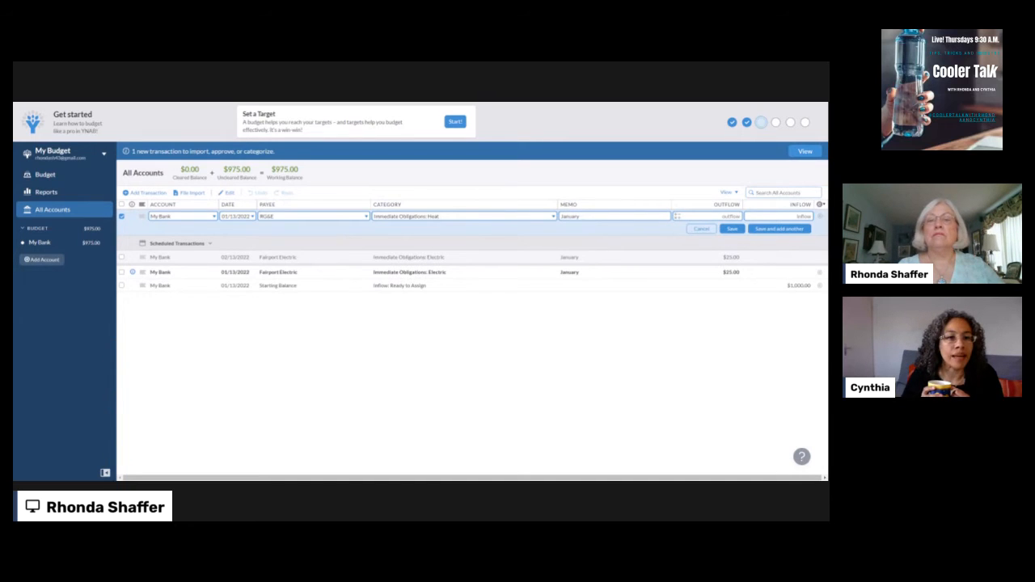
text(50)
key(Tab)
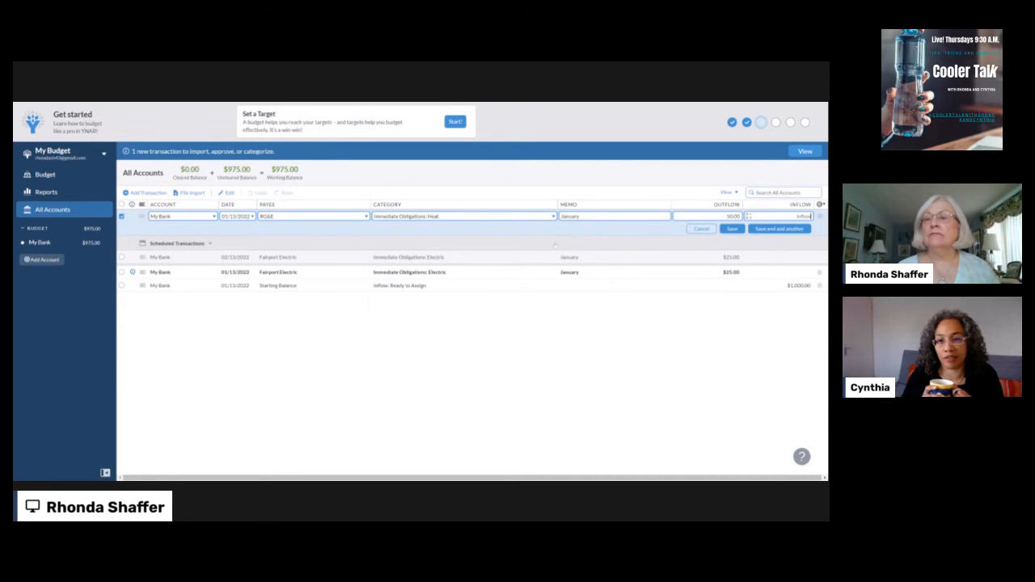
click(732, 230)
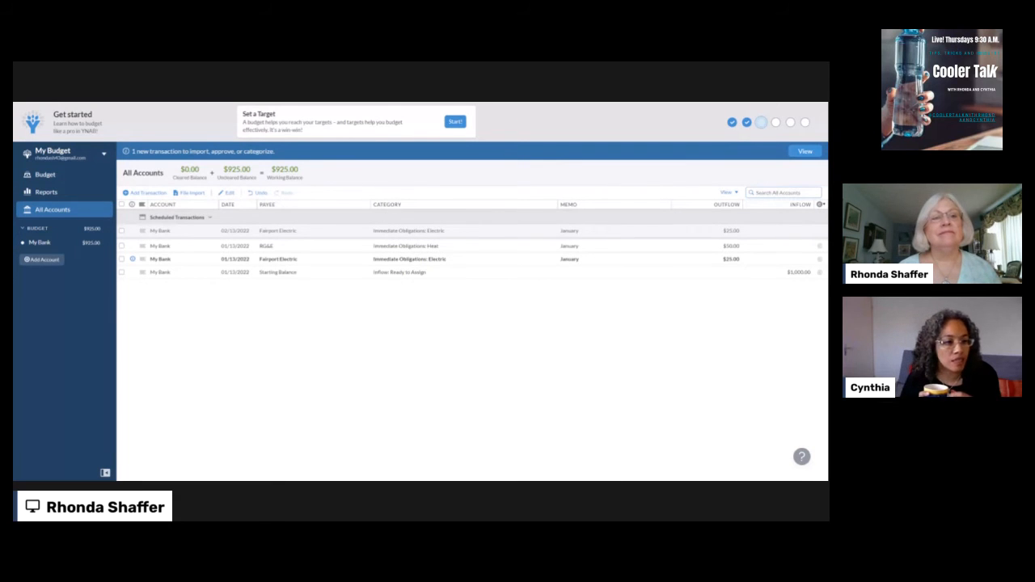
- Review the My Bank register and cover the Heat overspending in the January 2022 budget with Inflow: Ready to Assign
click(34, 246)
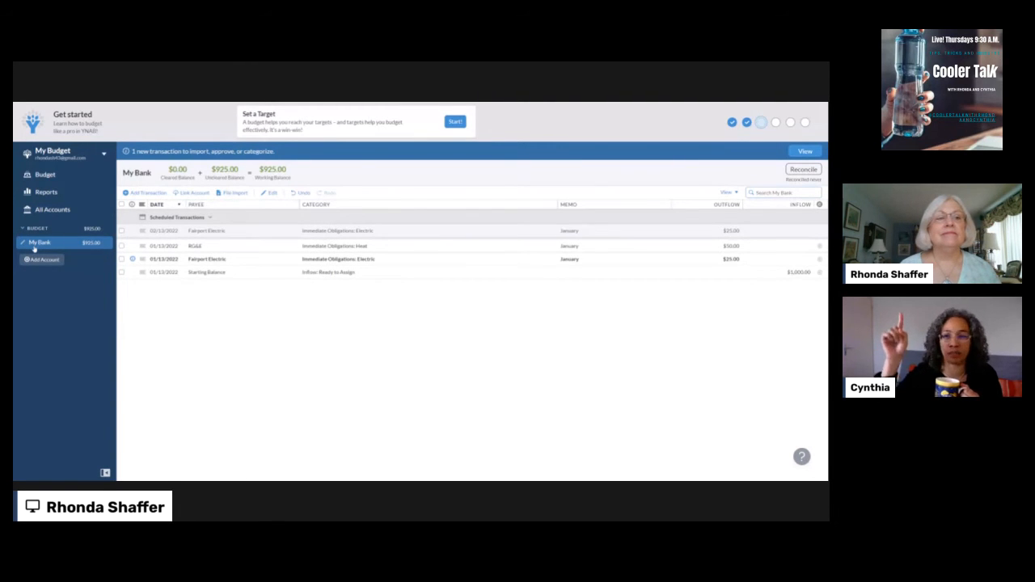
click(46, 175)
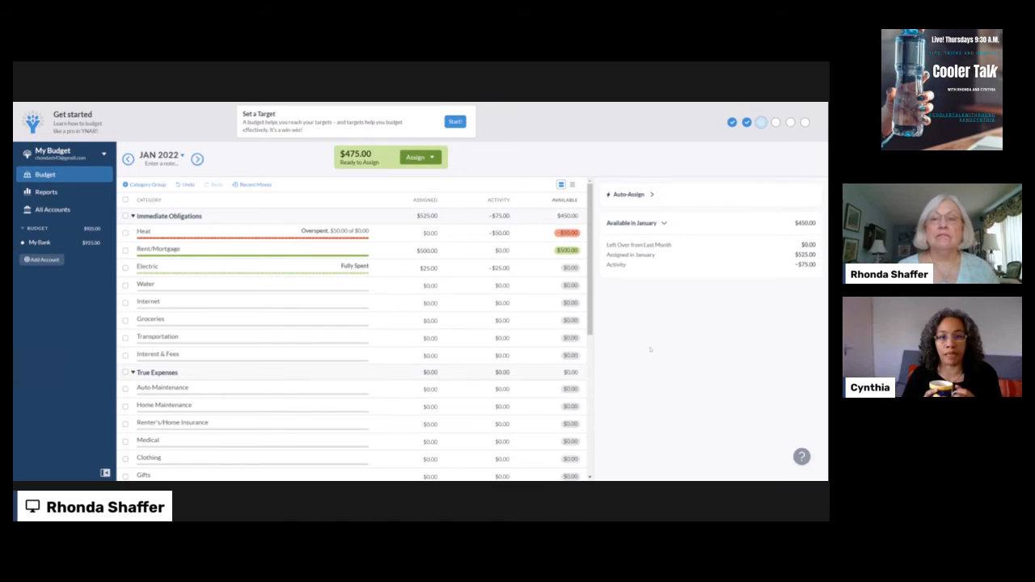
click(568, 234)
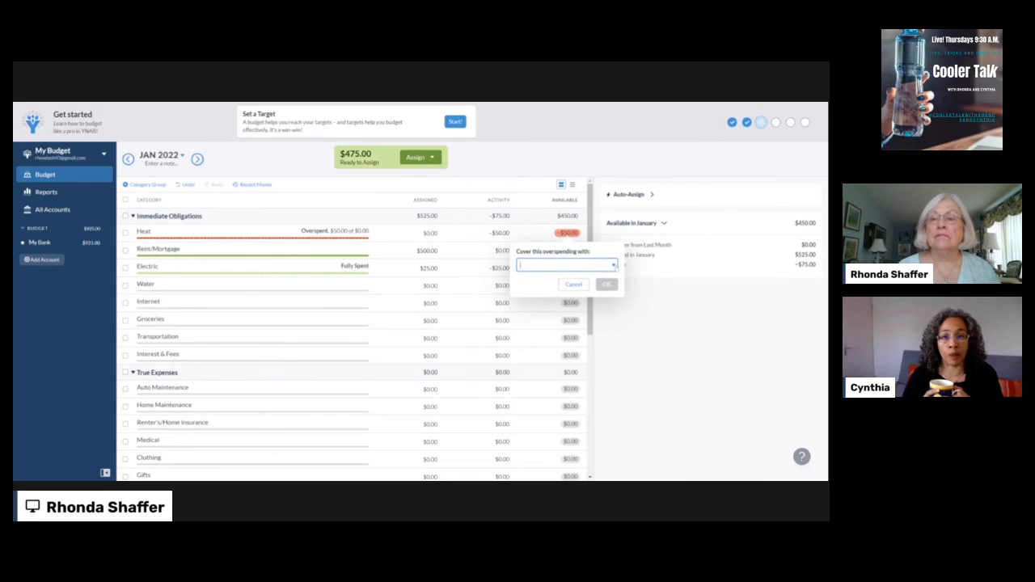
click(614, 265)
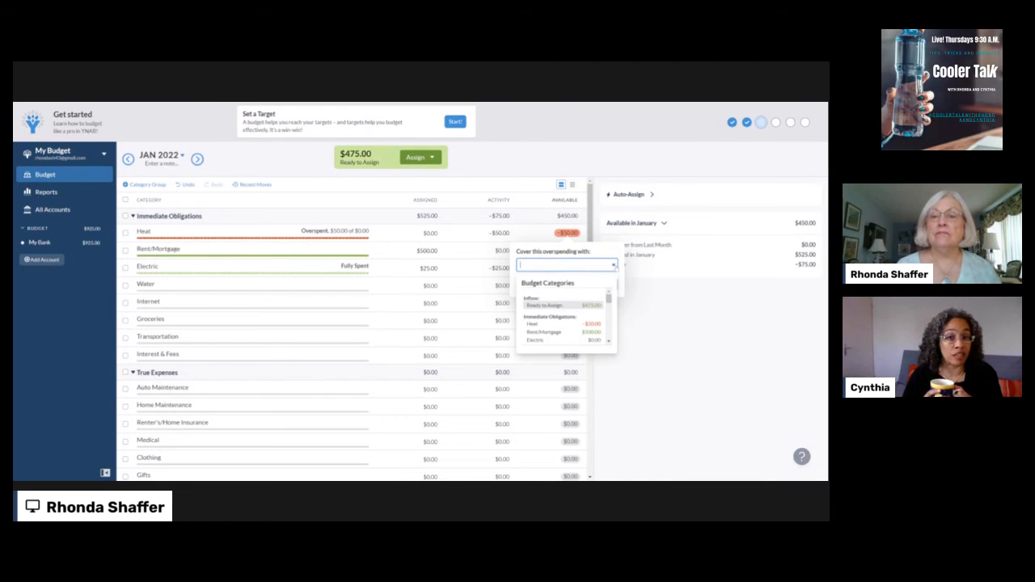
click(596, 308)
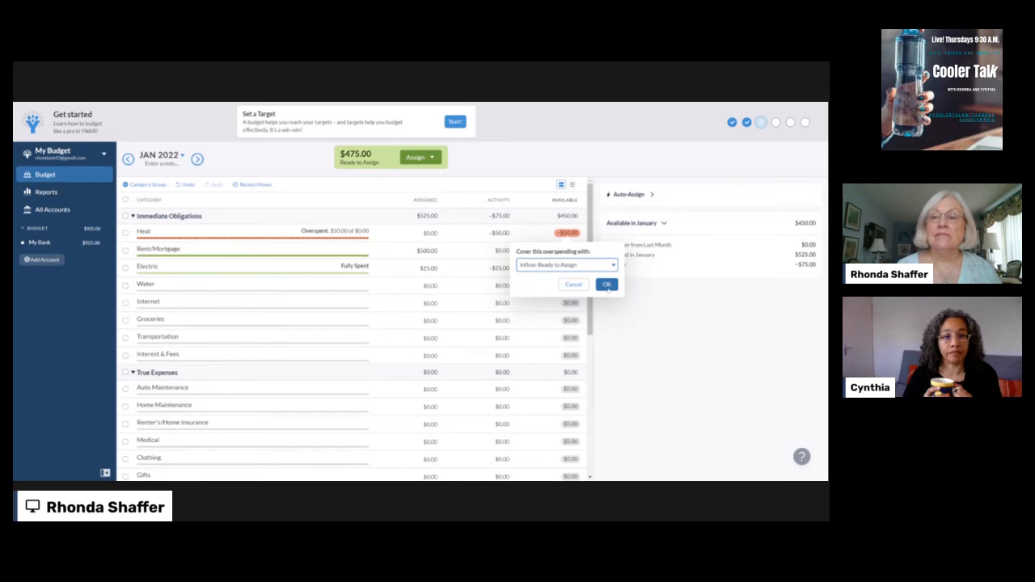
click(607, 284)
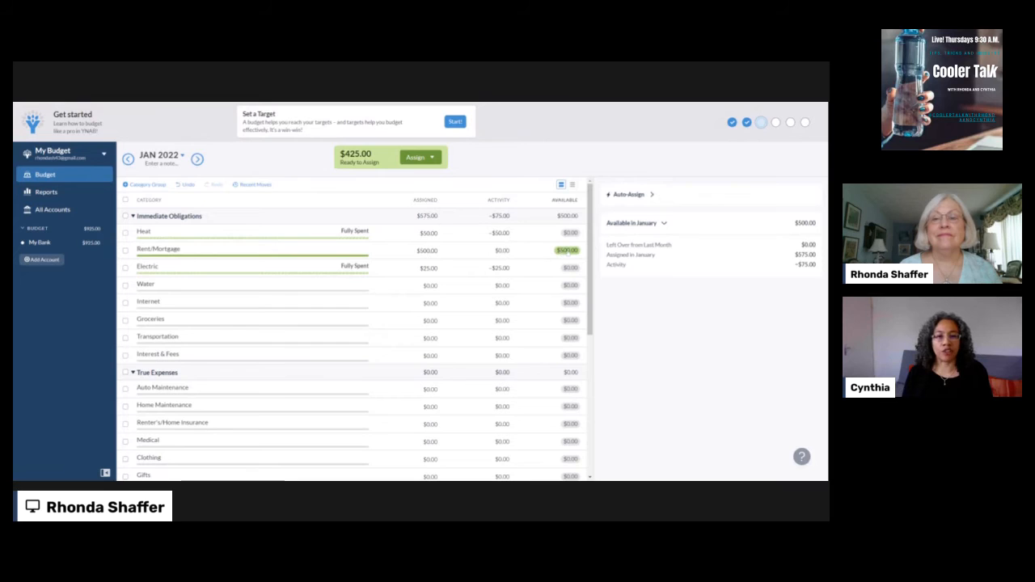
- Create a monthly Needed For Spending target of $1,500.00 for Rent/Mortgage, due at the end of the month, and save it
click(566, 249)
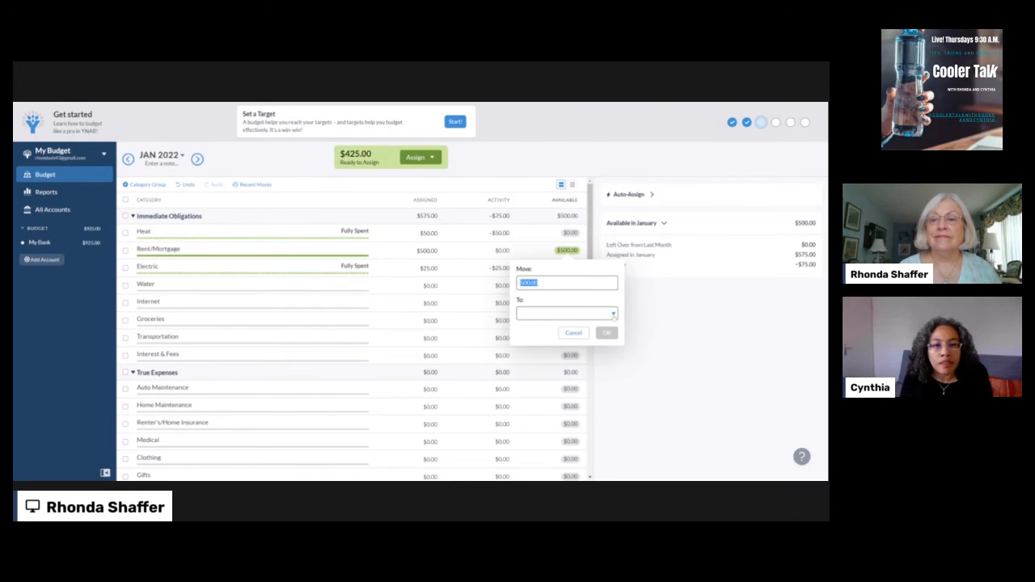
click(645, 313)
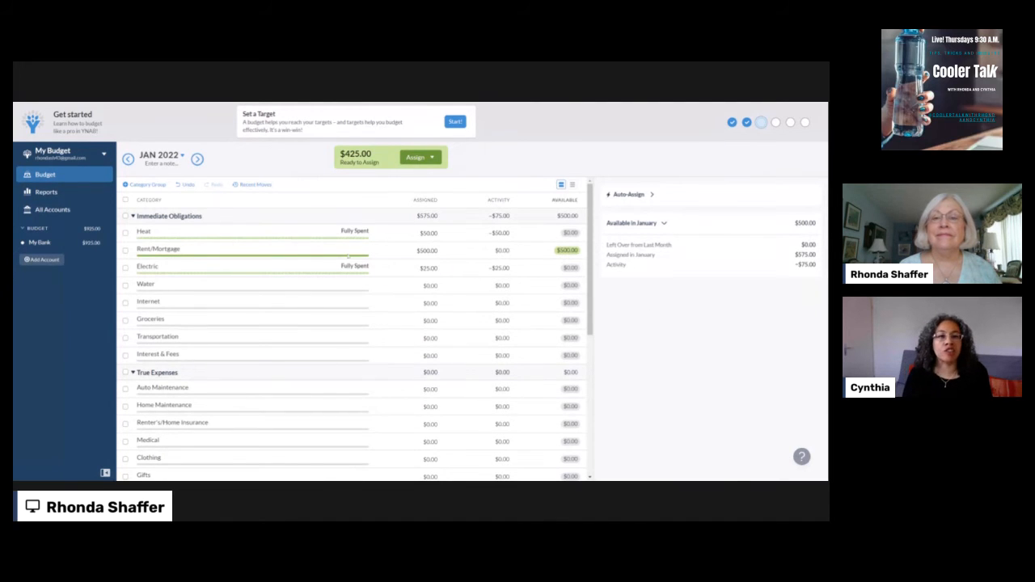
click(125, 251)
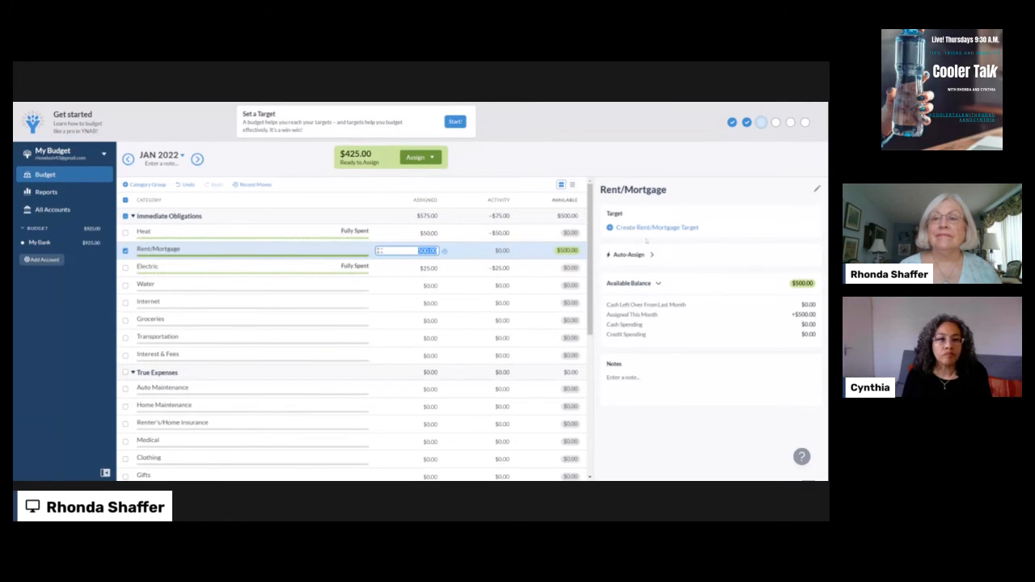
click(652, 228)
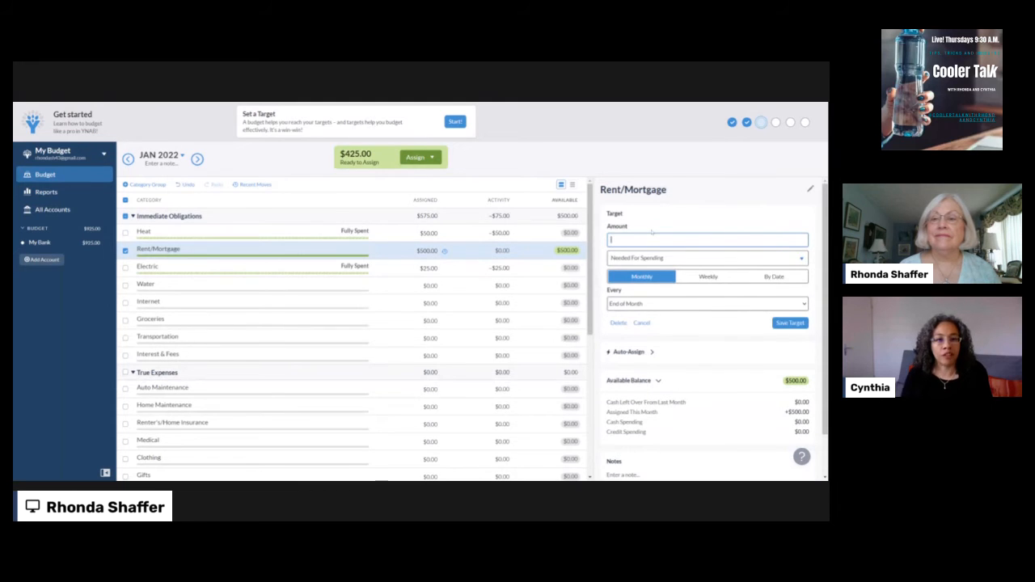
text(15)
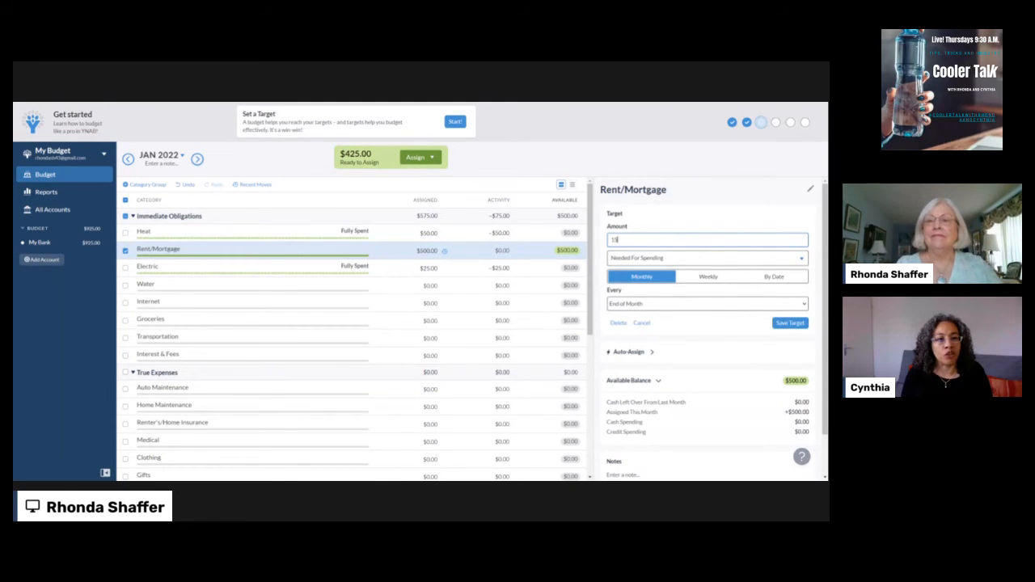
text(00)
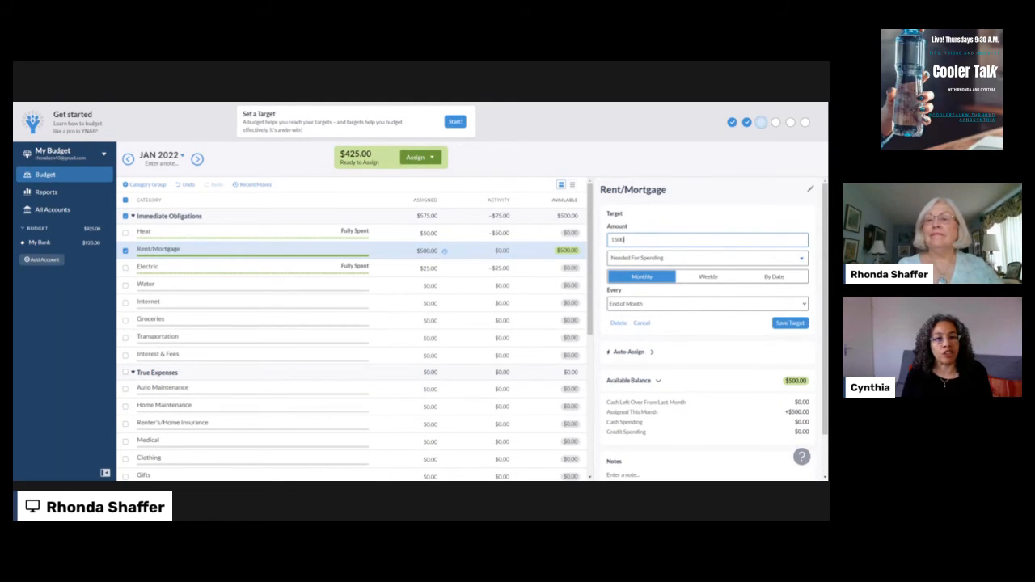
key(BackSpace)
key(BackSpace)
text(,500)
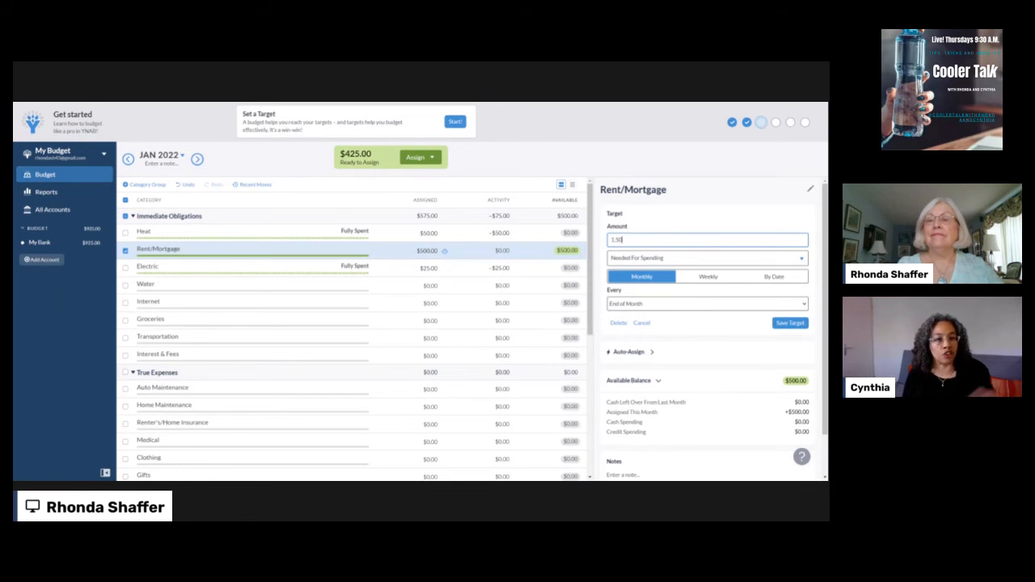
text(.00)
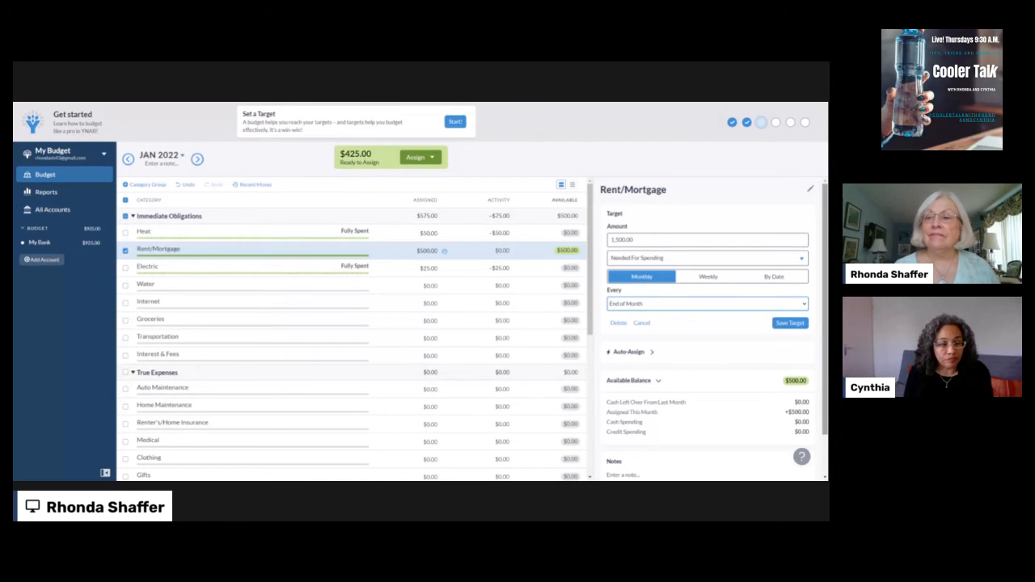
click(790, 324)
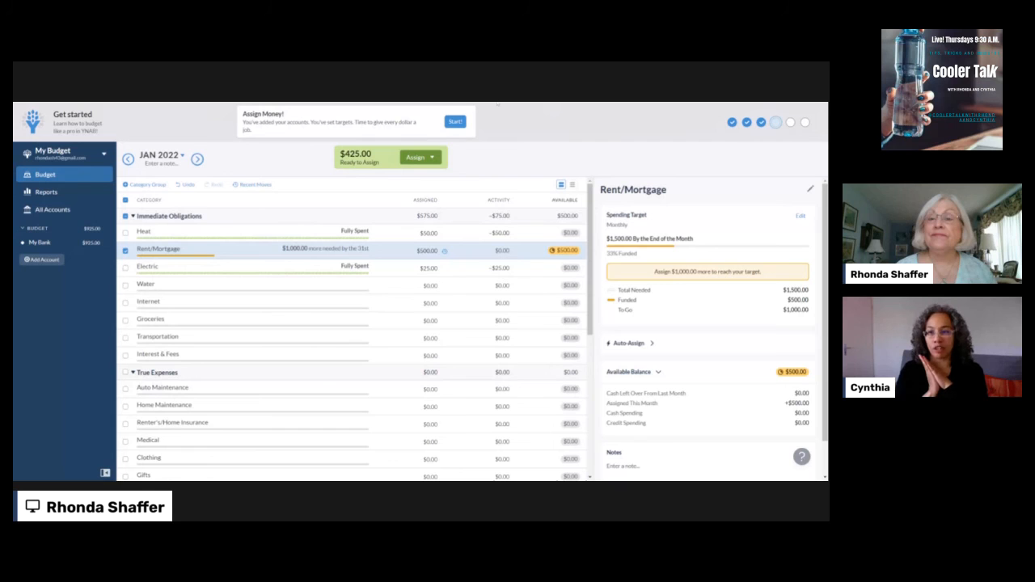
- Add a new category group named Little Luxuries to the January 2022 budget
drag(591, 213, 590, 210)
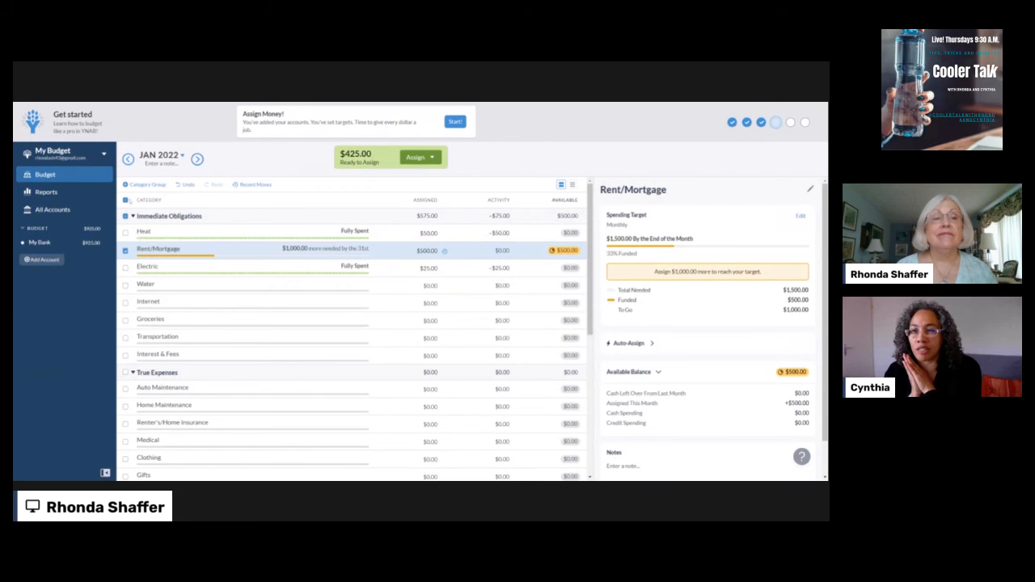
click(150, 186)
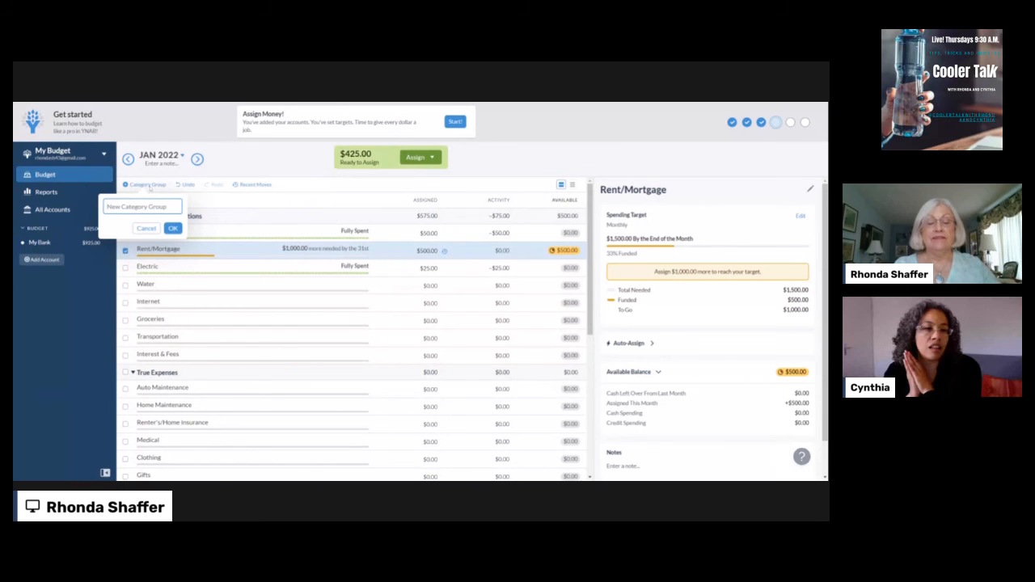
text(Little La)
text(xuries)
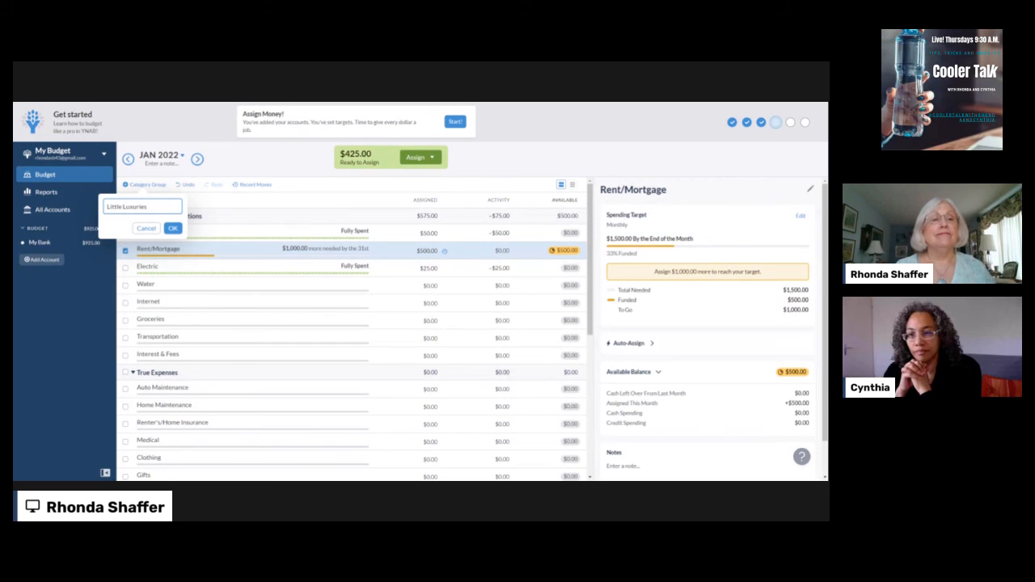
click(173, 228)
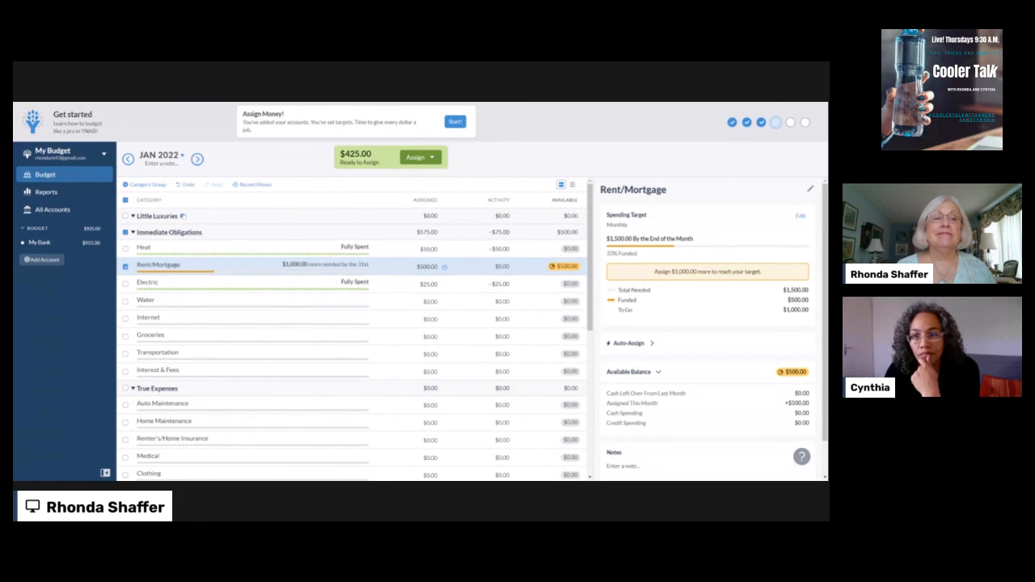
- Add a Daily Starbucks category to the Little Luxuries group
click(183, 216)
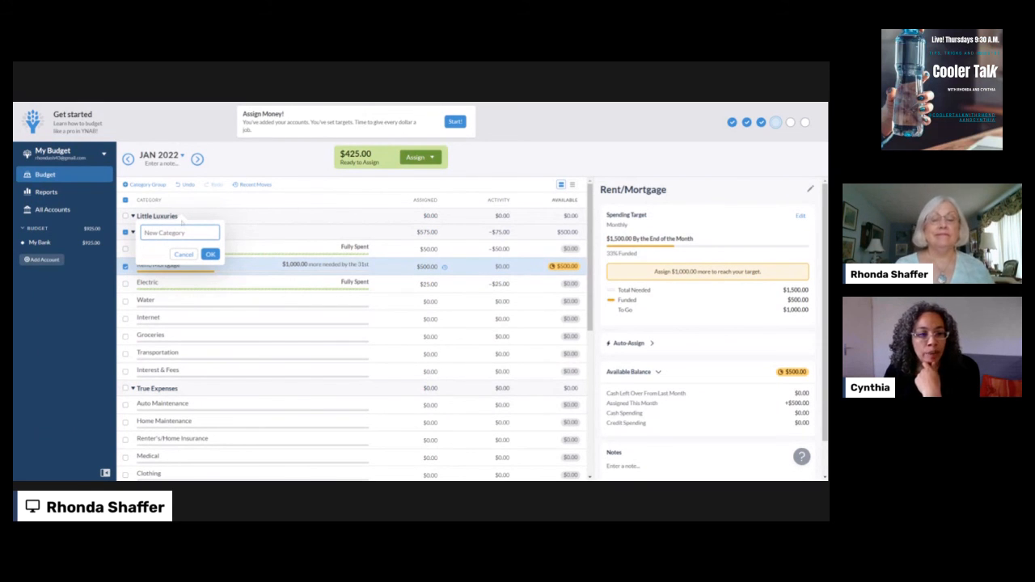
text(Daily Starbucks)
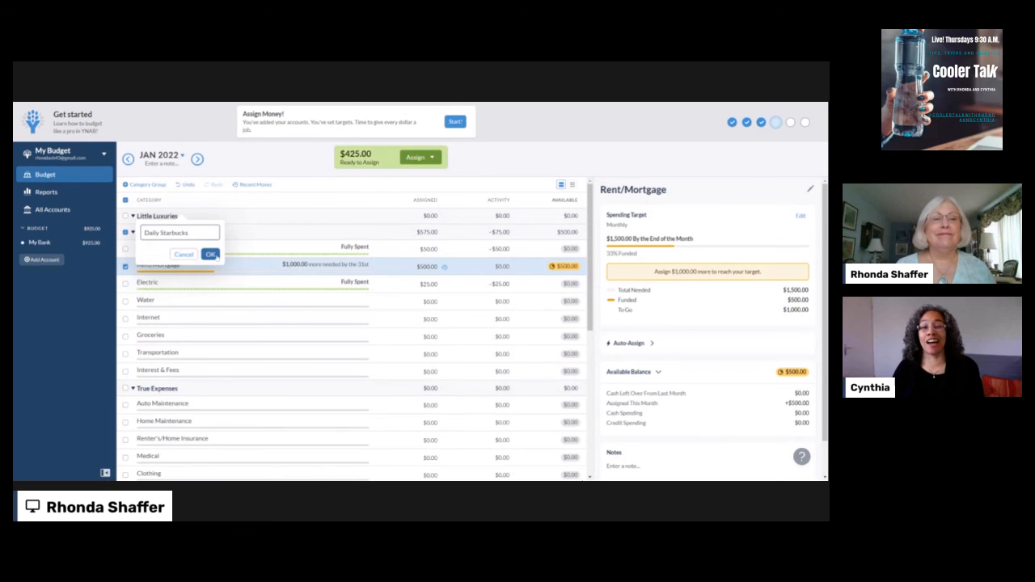
click(211, 255)
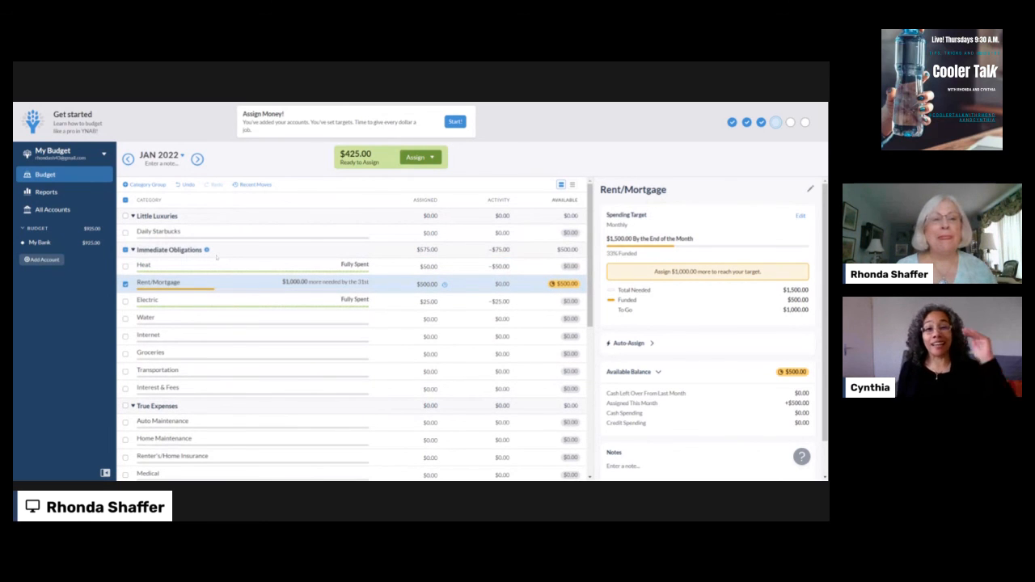
- Assign $5.00 to the Daily Starbucks category for January 2022
click(404, 233)
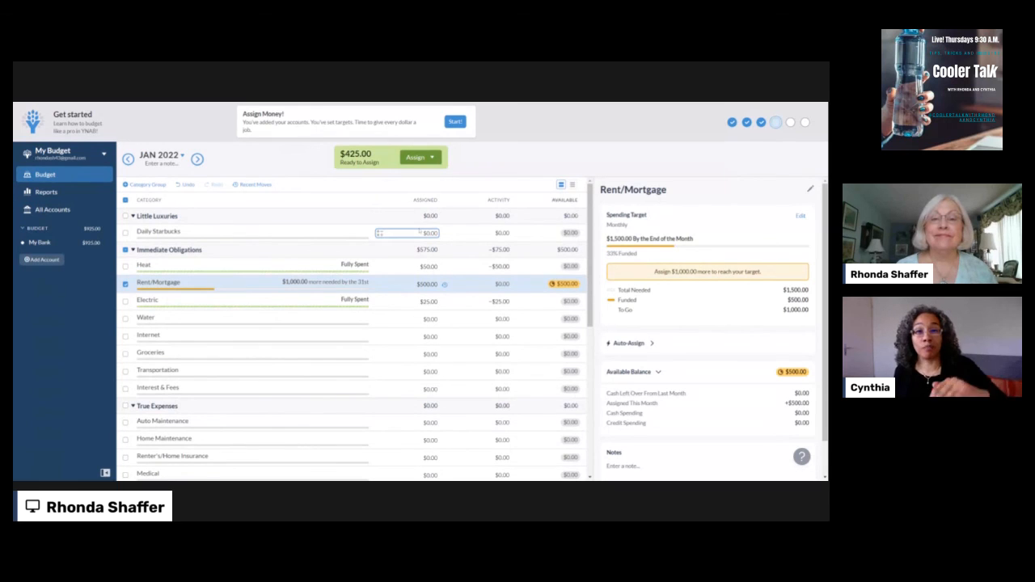
click(409, 257)
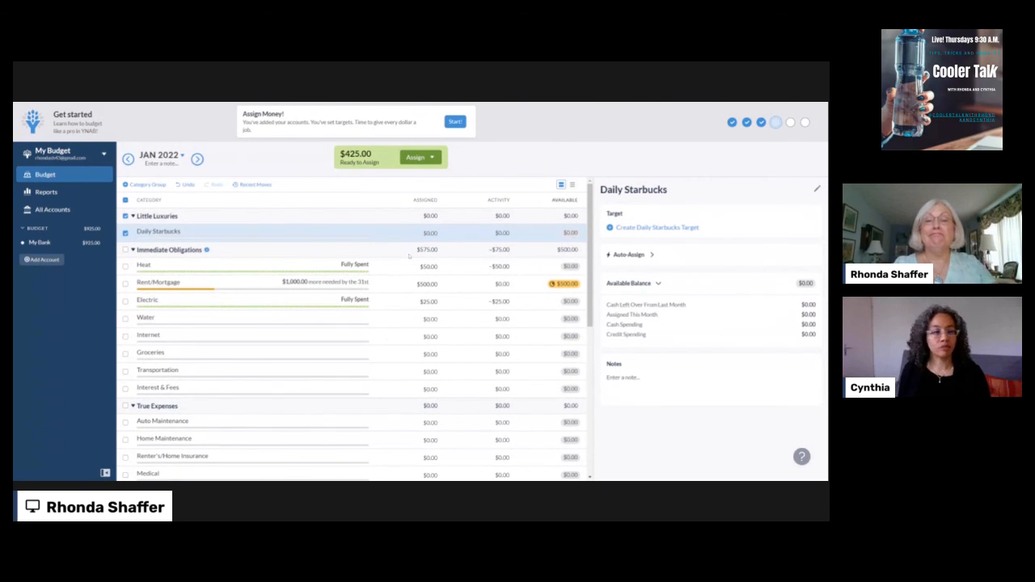
click(420, 233)
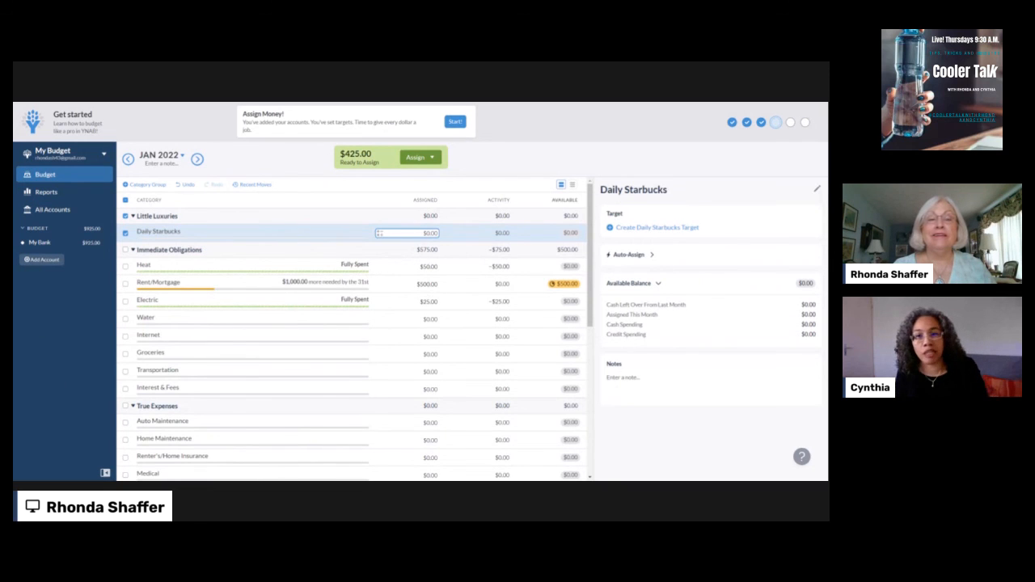
click(420, 233)
text(5)
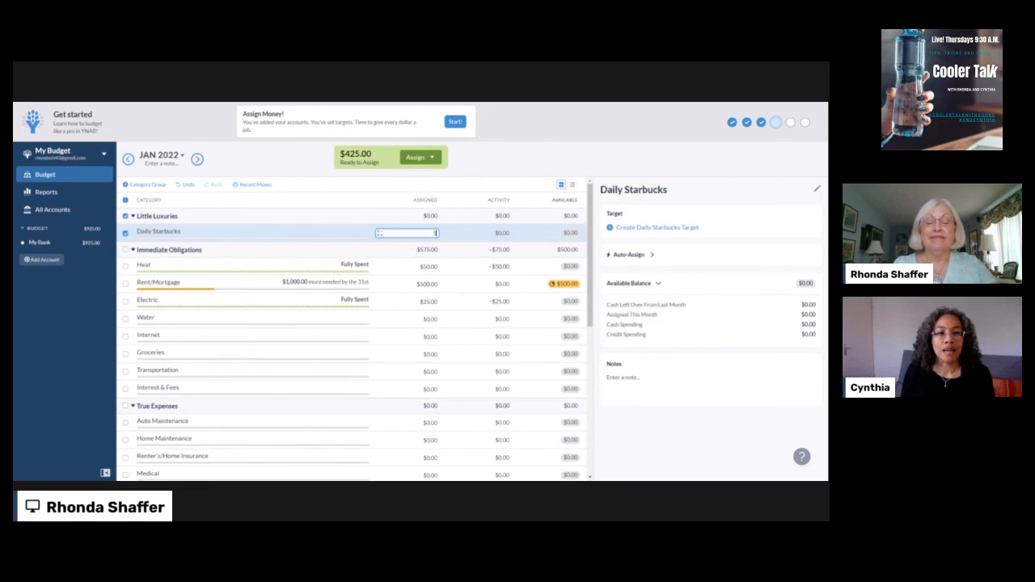
text(.00)
key(Return)
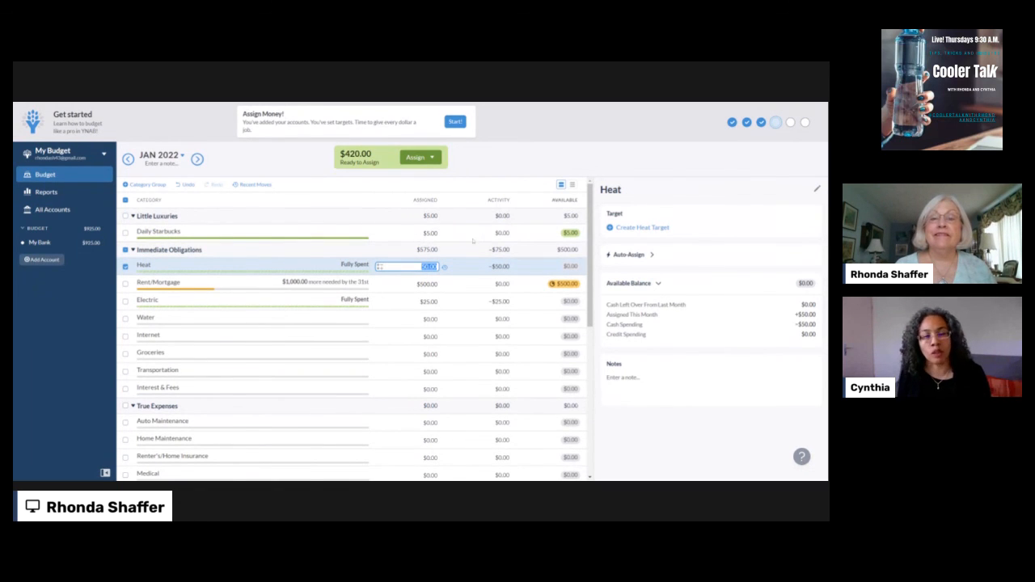
- Create a weekly Needed For Spending target of $35.00 every Sunday for Daily Starbucks and save it
click(474, 240)
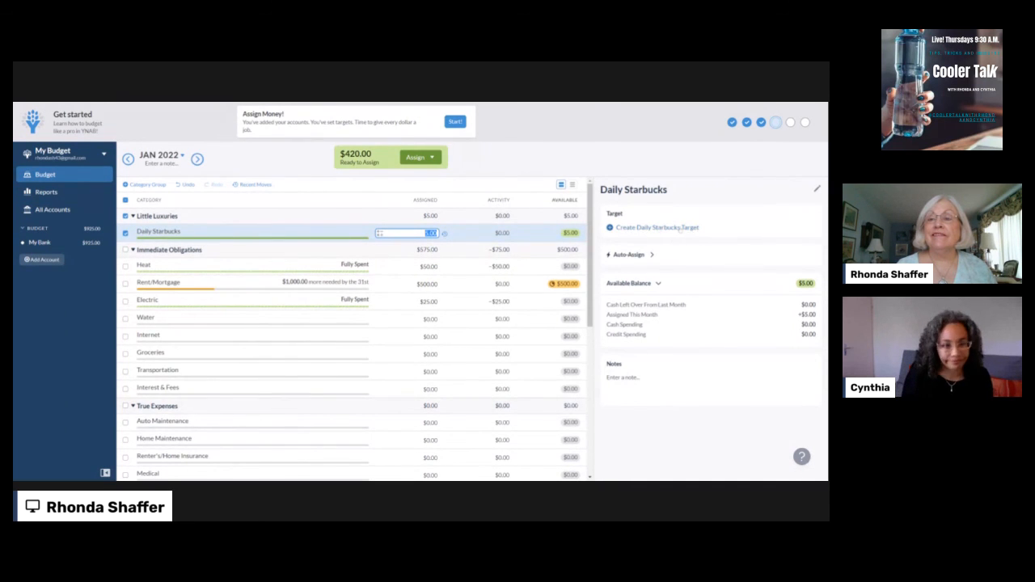
click(611, 228)
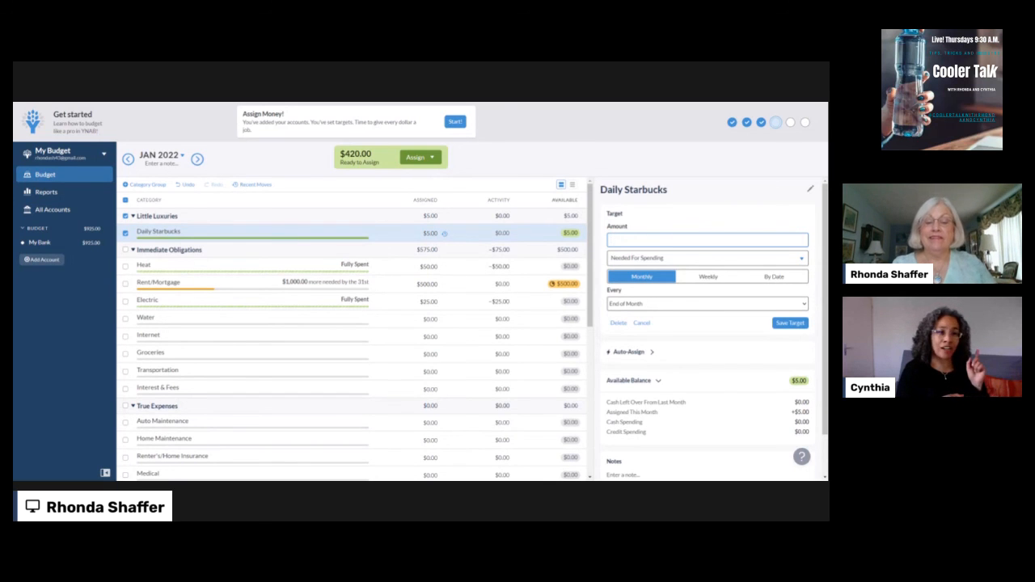
text(5.00)
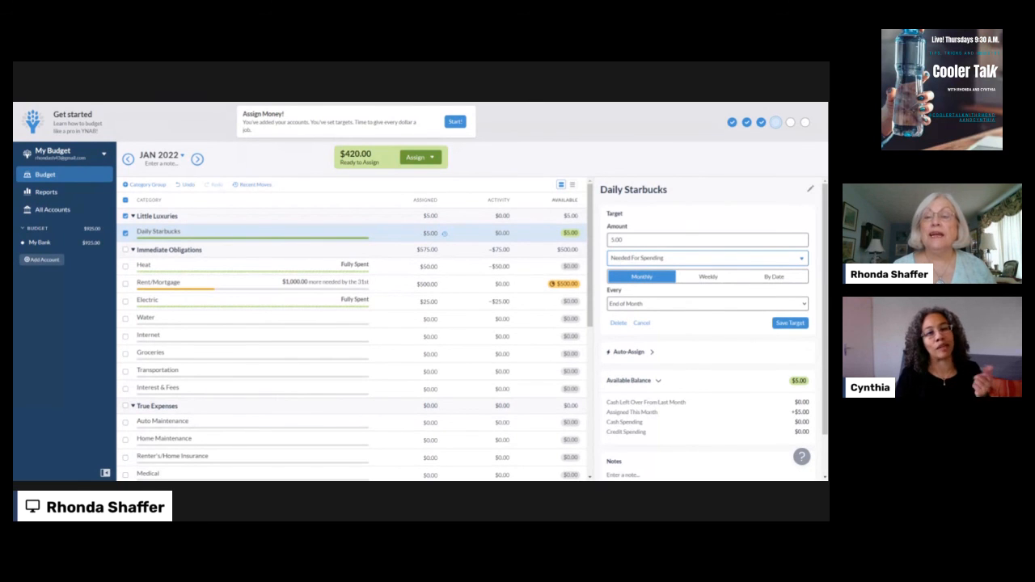
drag(611, 240, 623, 240)
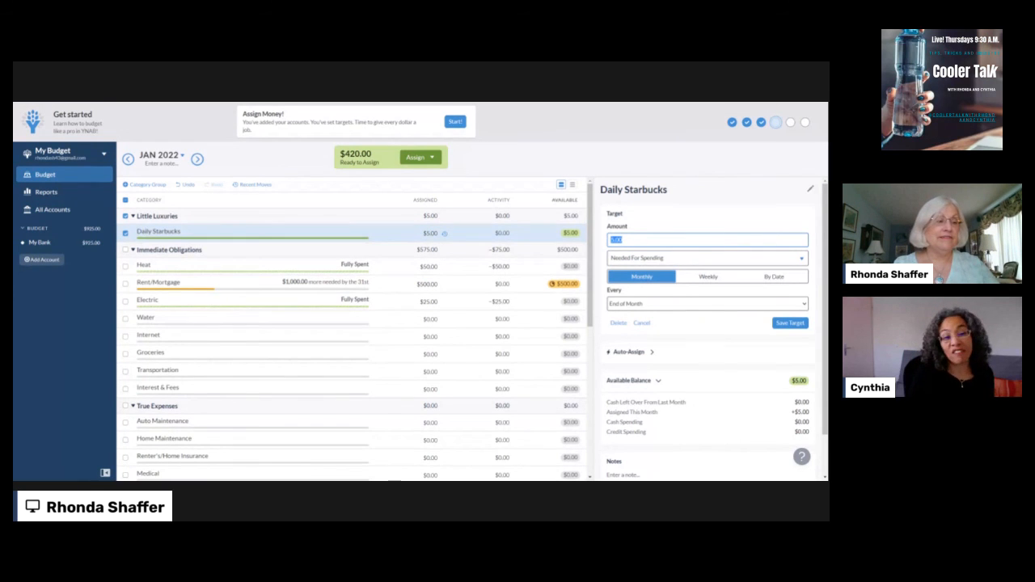
text(35)
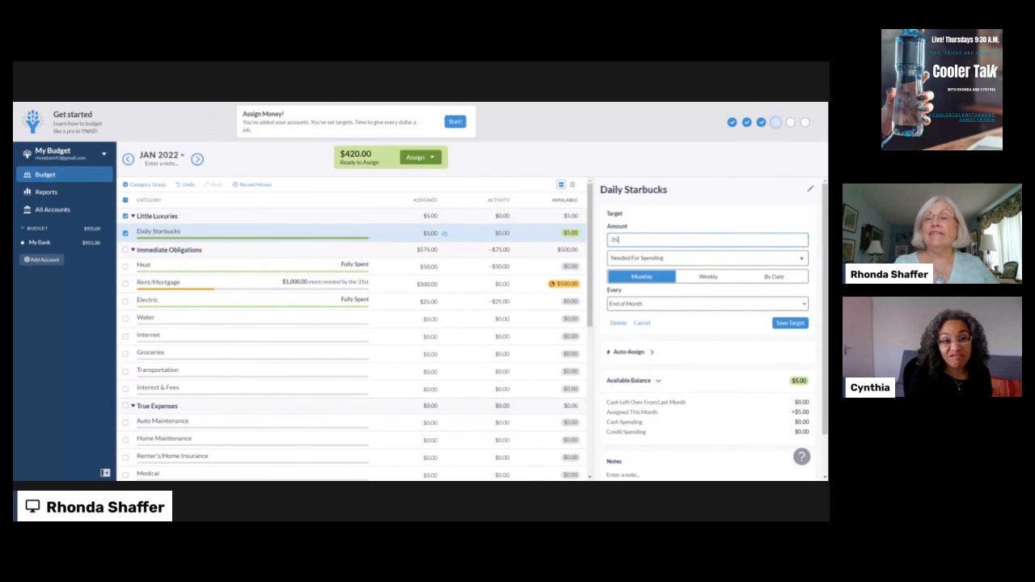
click(709, 279)
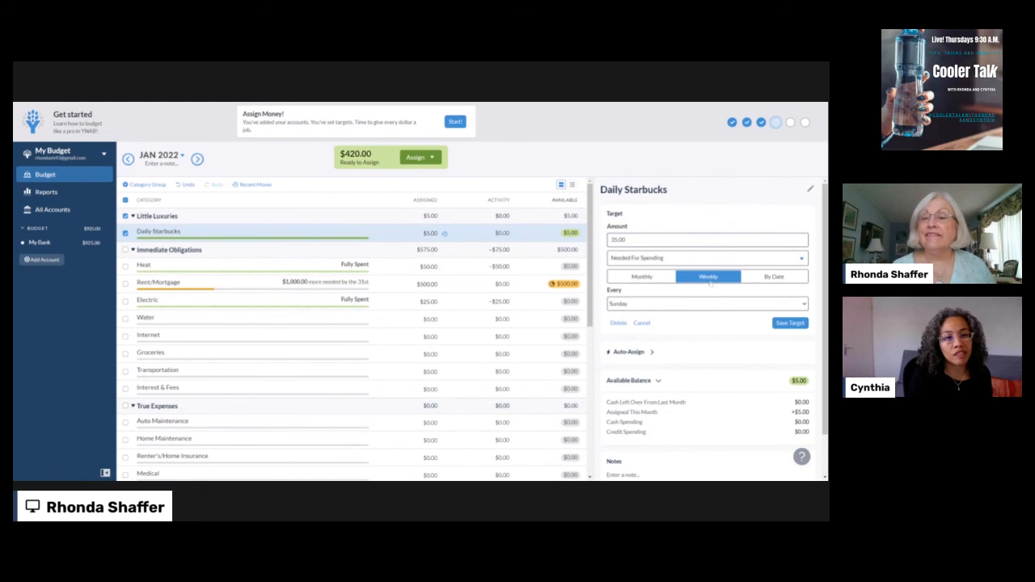
click(784, 323)
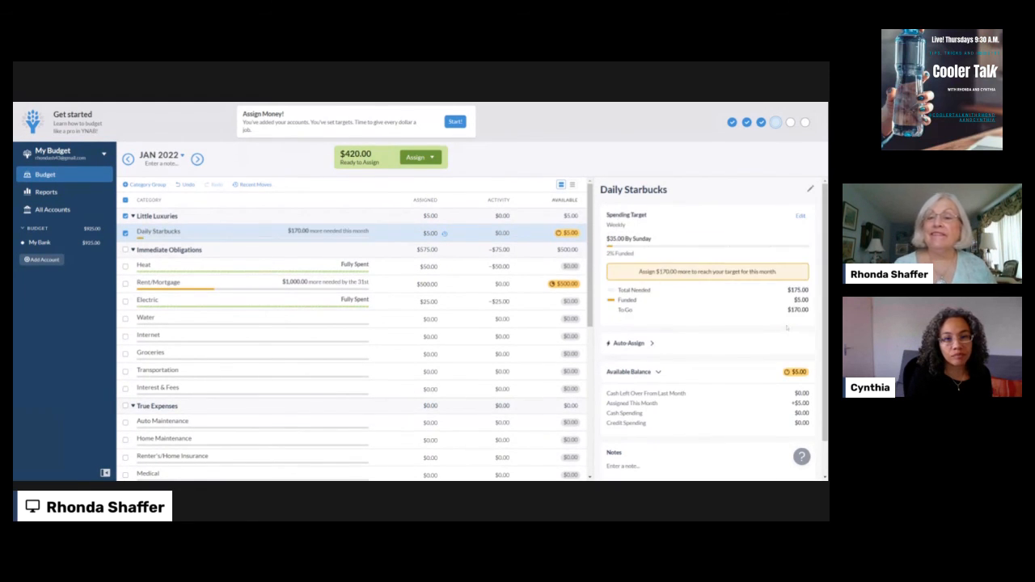